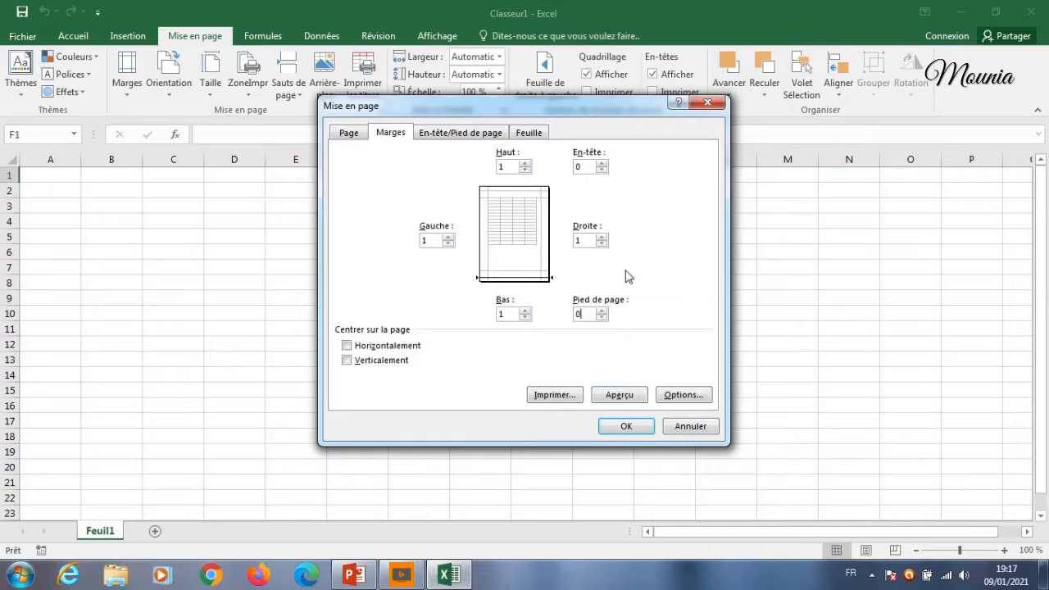
Apply the page setup with all four margins at 1 and the header and footer distances at 0.
left_click(623, 426)
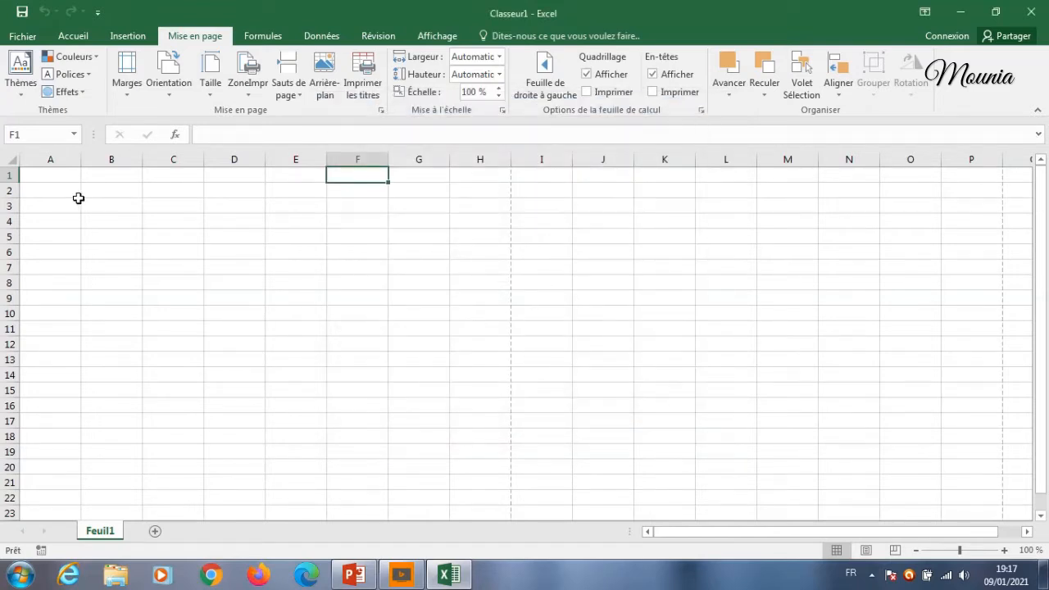
Set the font of the entire worksheet to Comic Sans MS, size 12.
left_click(12, 160)
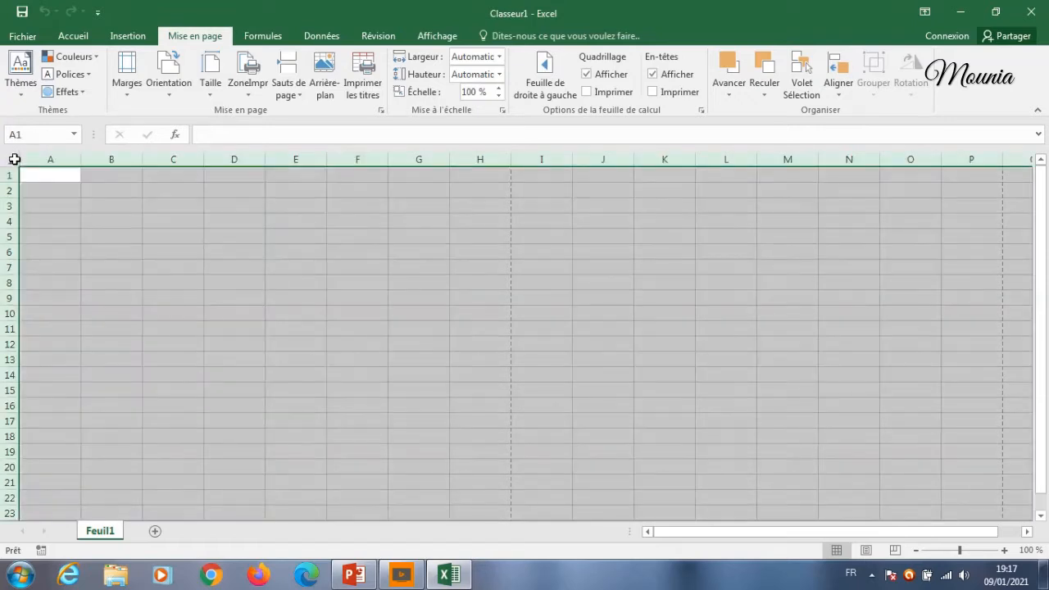
left_click(73, 36)
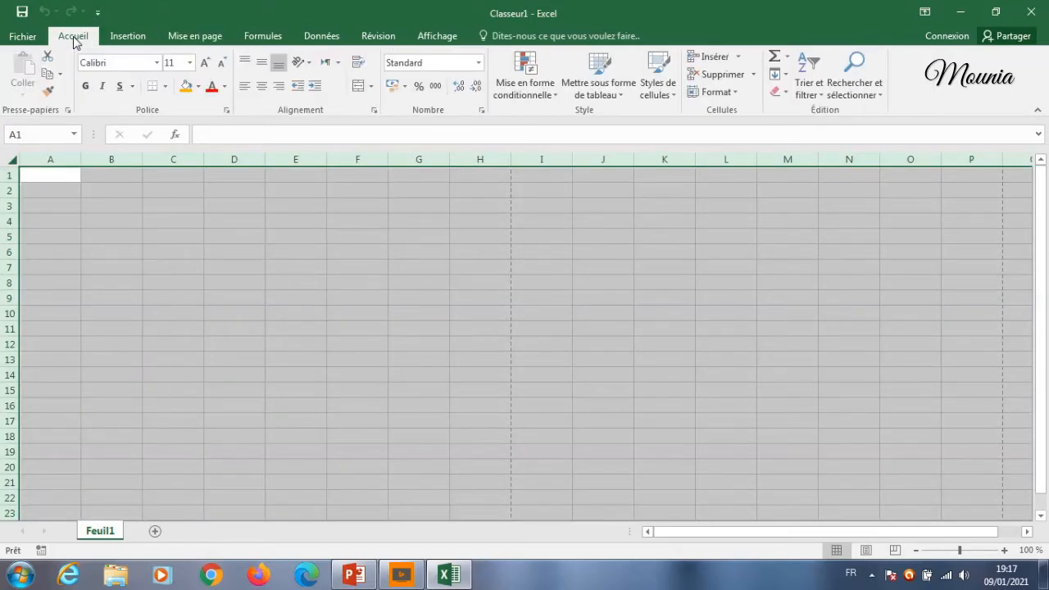
left_click(155, 63)
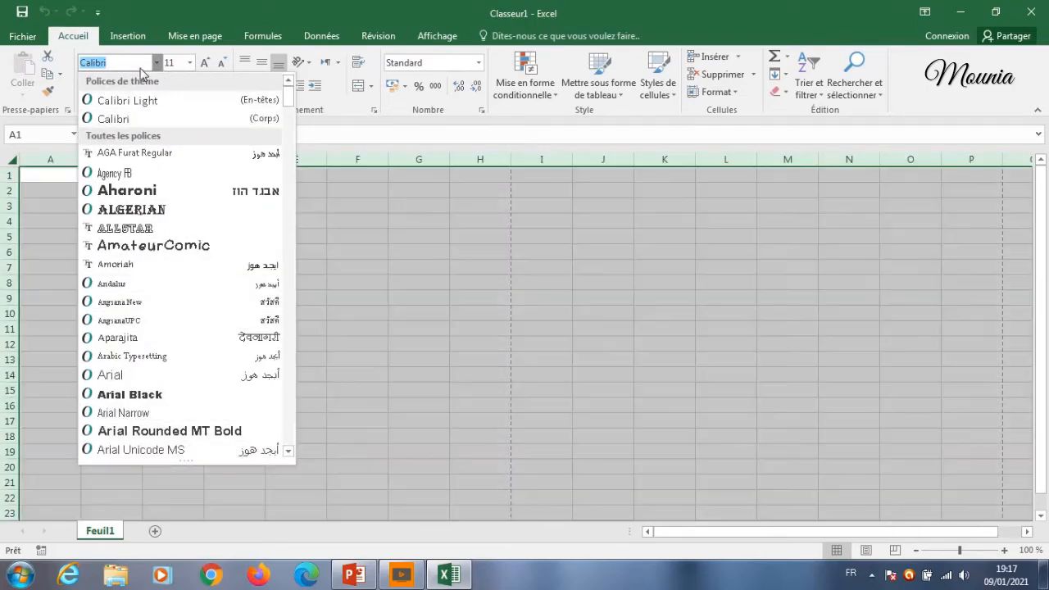
type("com")
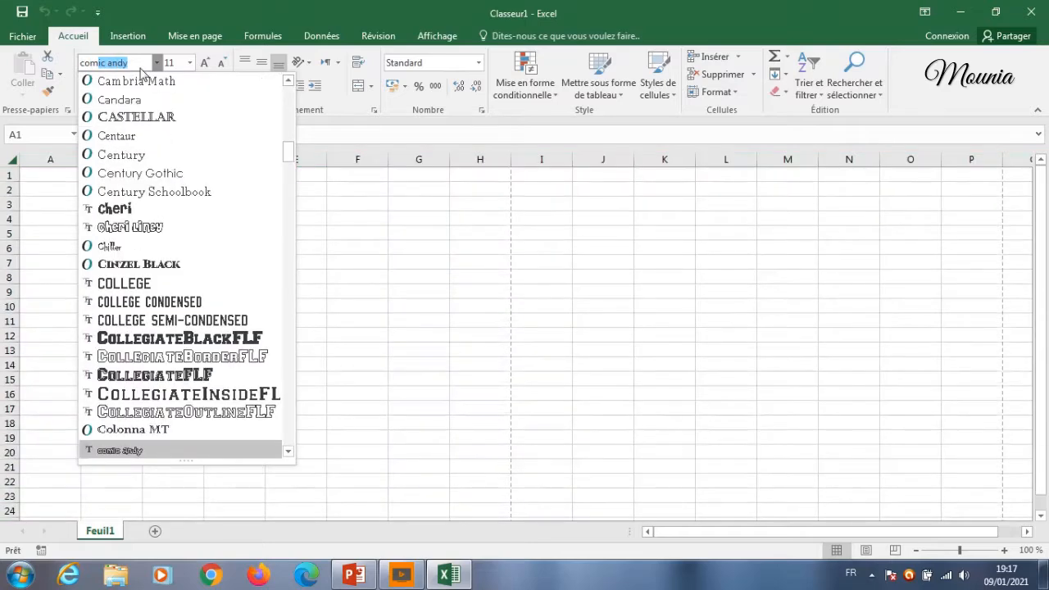
type("ic")
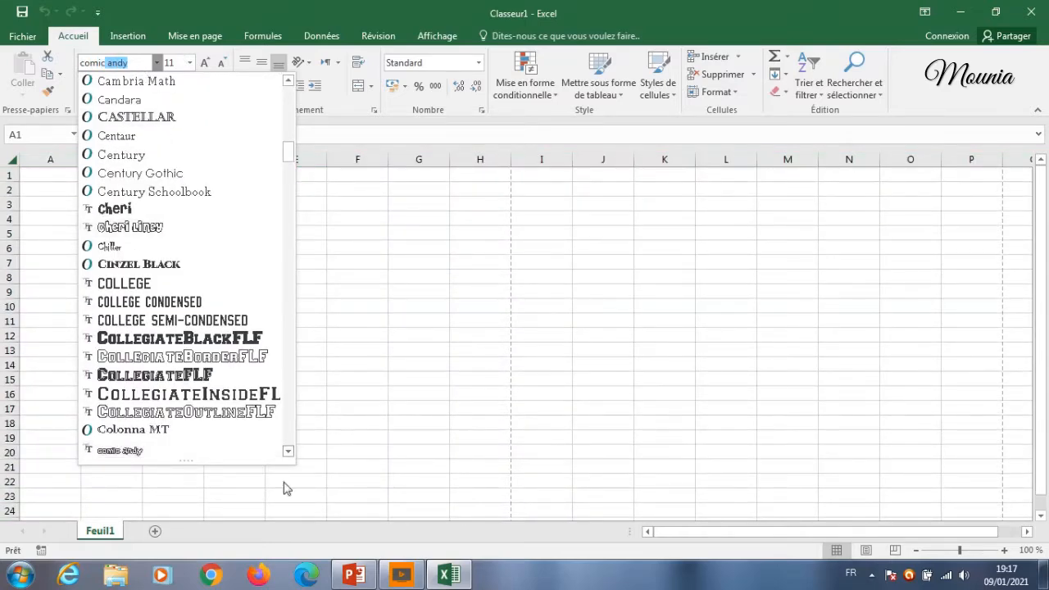
scroll(289, 459, "down", 1)
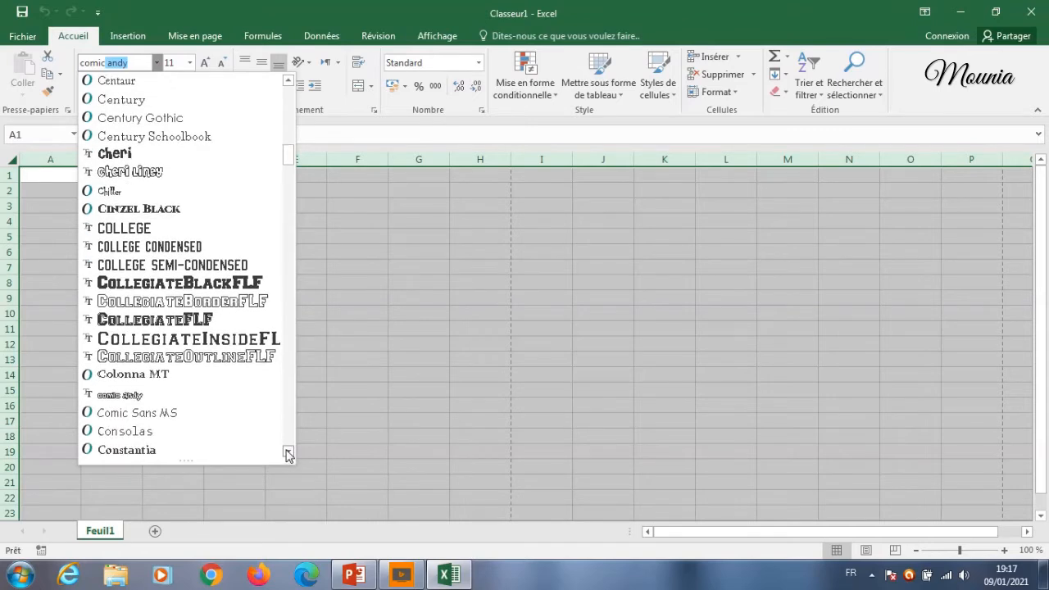
left_click(174, 415)
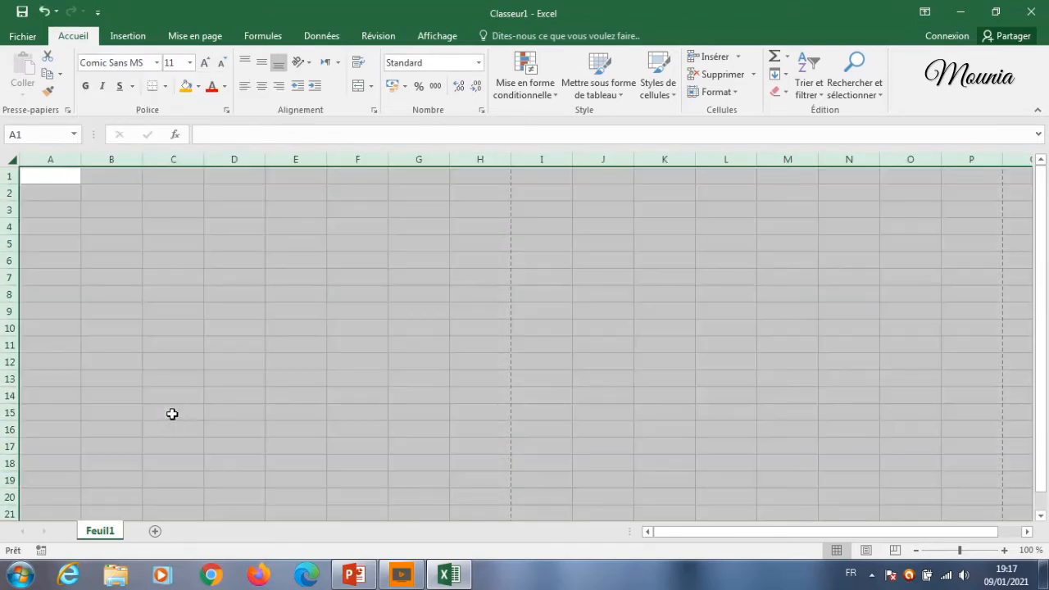
left_click(190, 64)
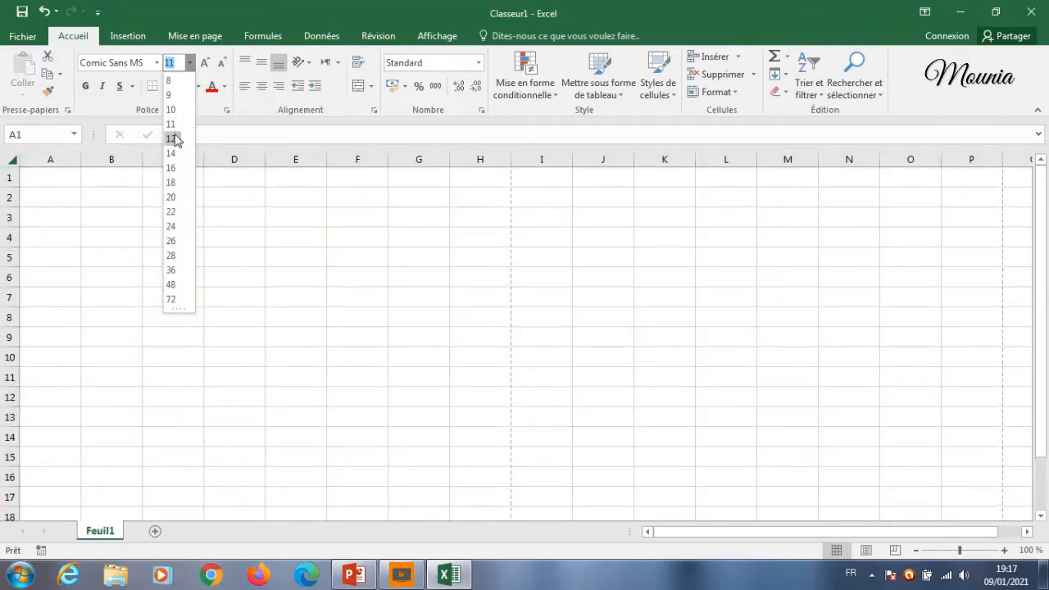
left_click(172, 138)
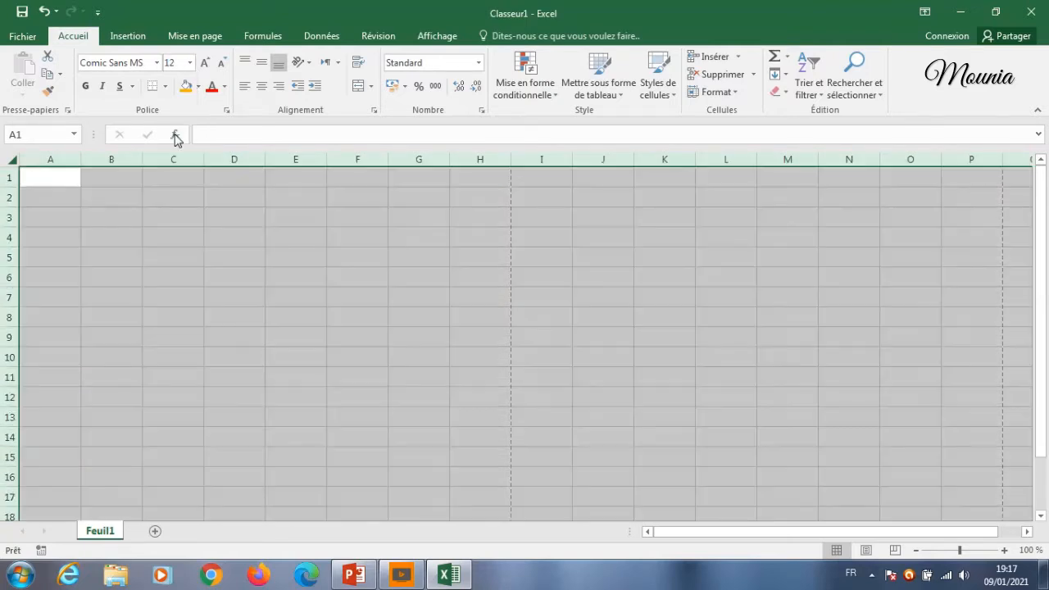
Centre the content of all worksheet cells both vertically and horizontally.
left_click(263, 66)
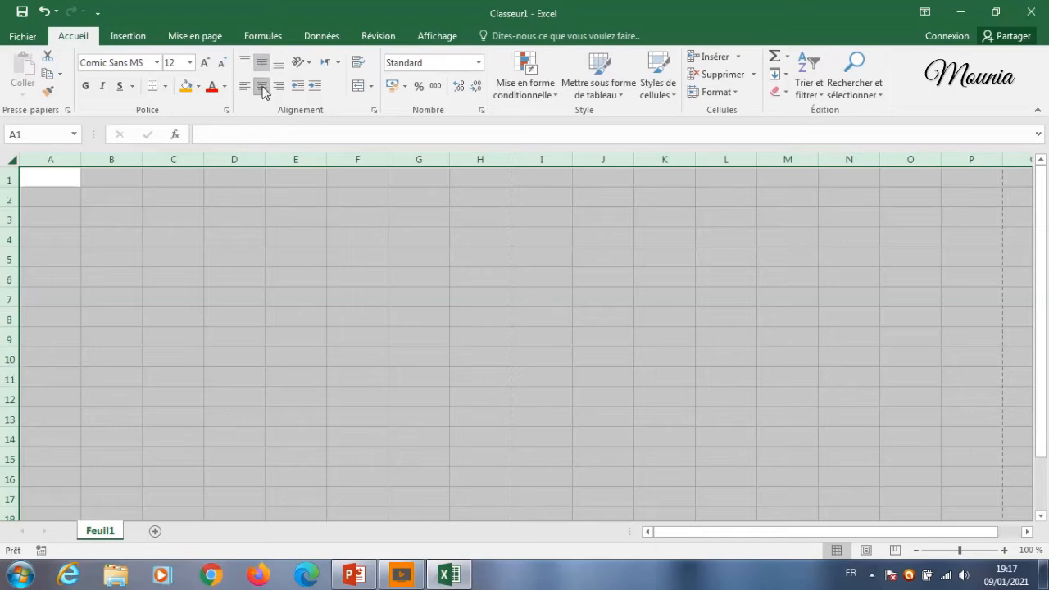
left_click(262, 88)
left_click(138, 254)
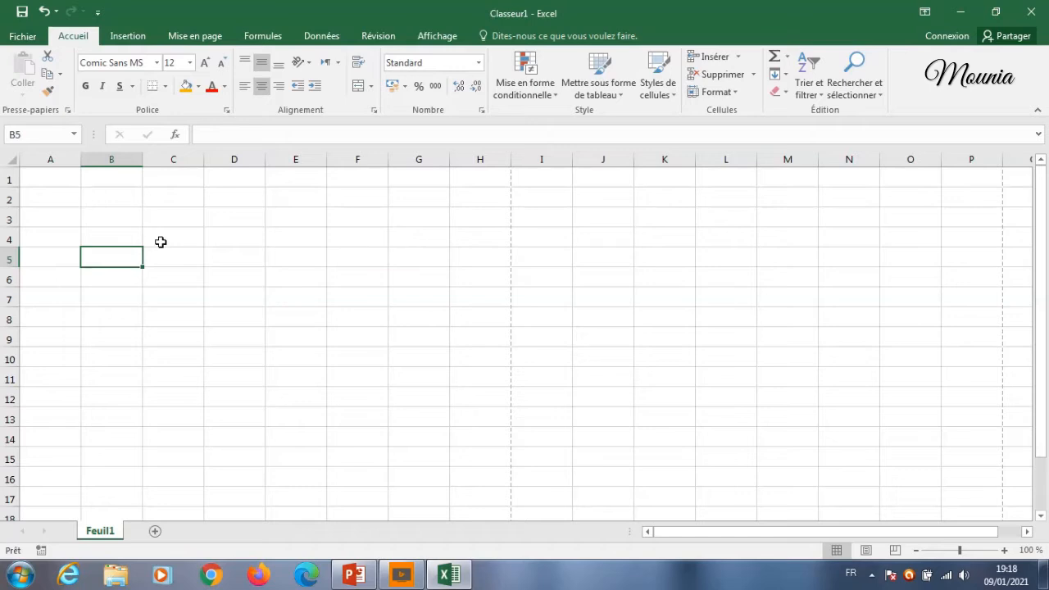
Enter "Bonjour tout le monde" in cell A1 and left-align it.
left_click(62, 183)
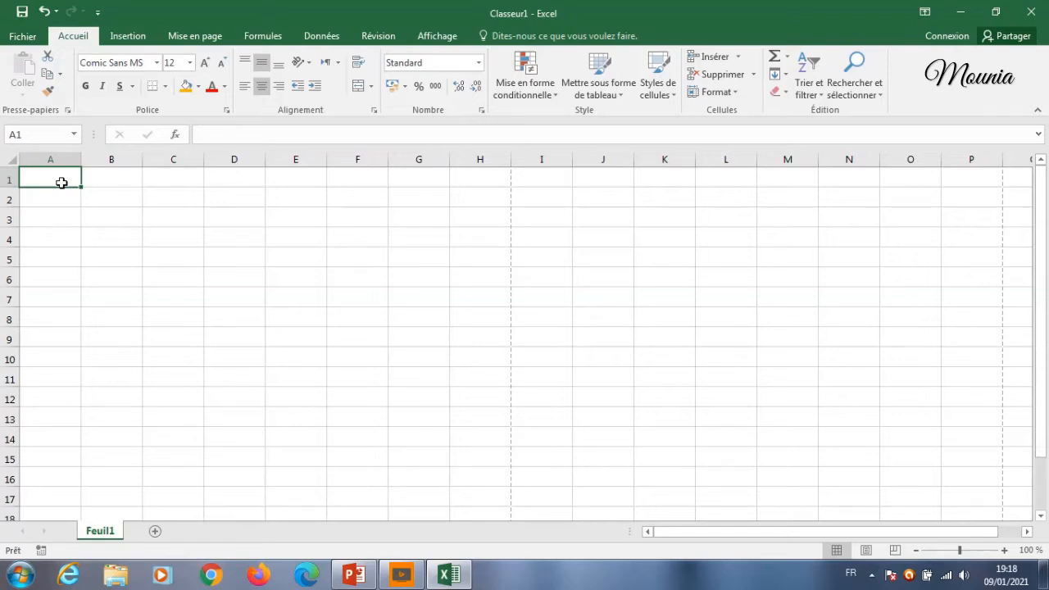
type("Bon")
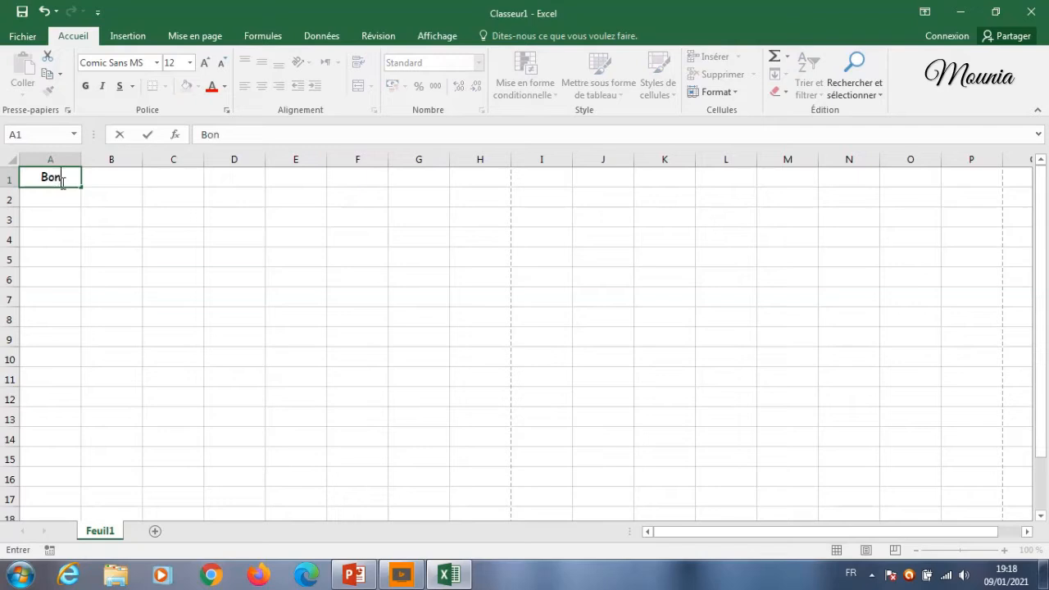
type("jour to")
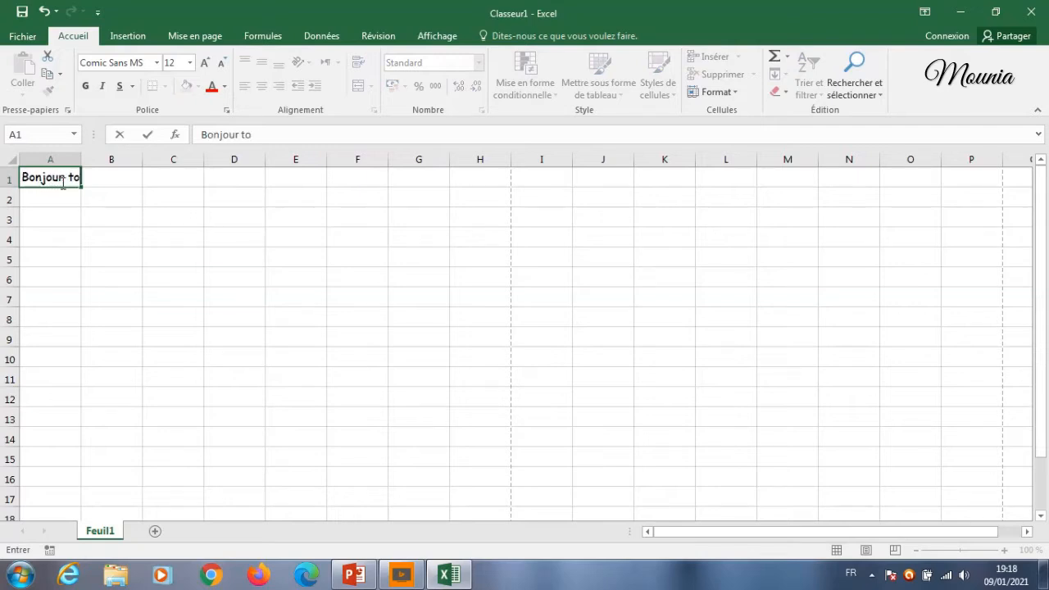
type("ut le monde")
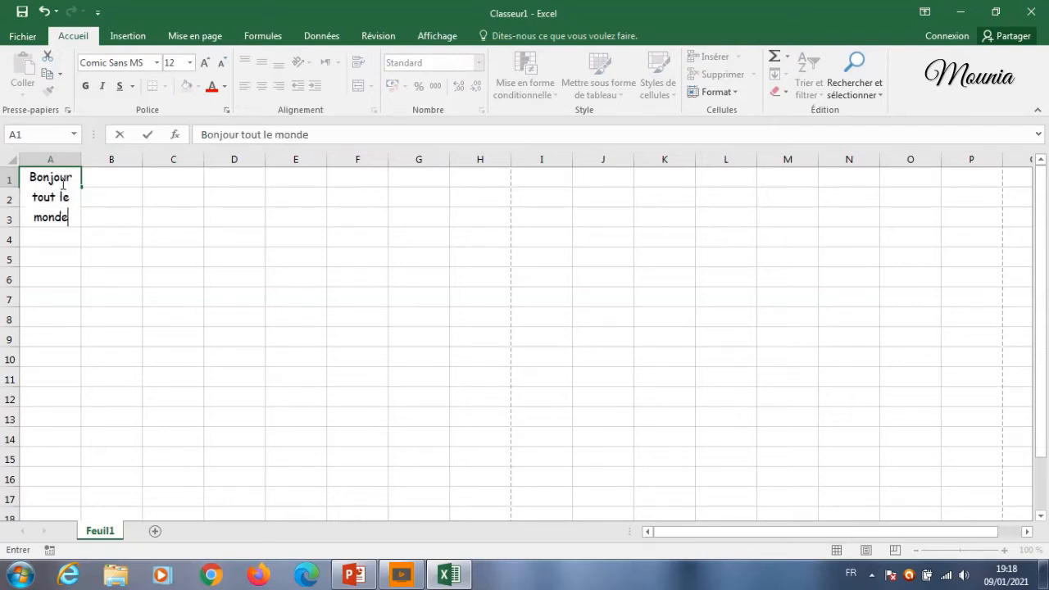
left_click(109, 260)
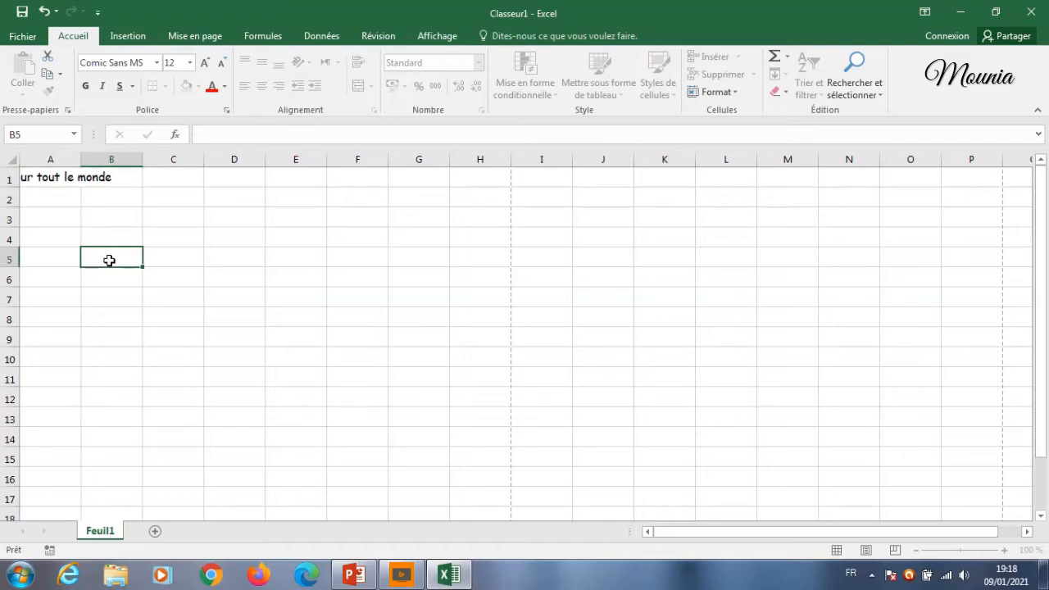
left_click(46, 175)
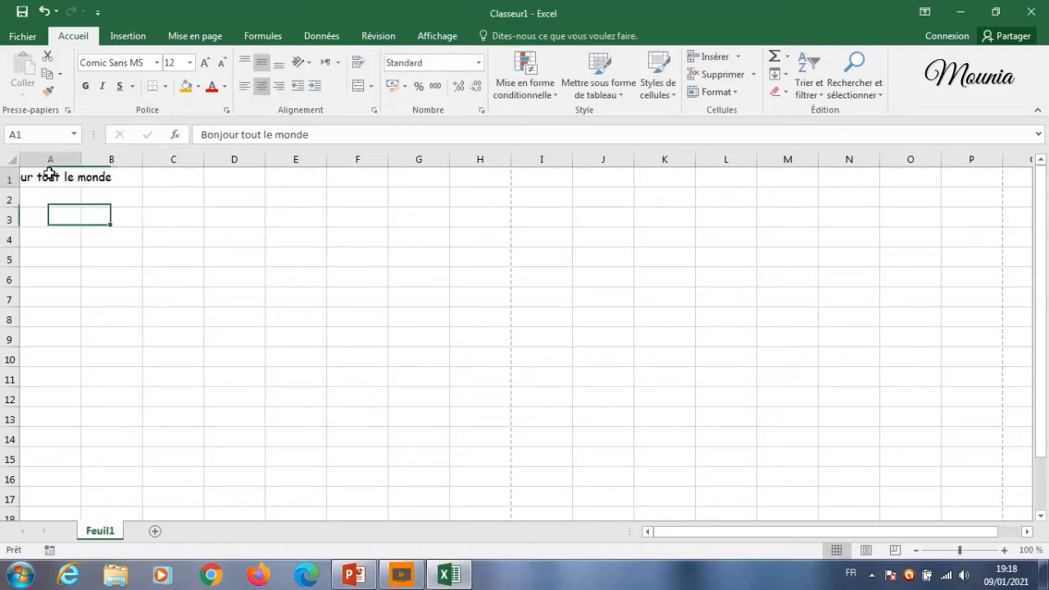
left_click(243, 90)
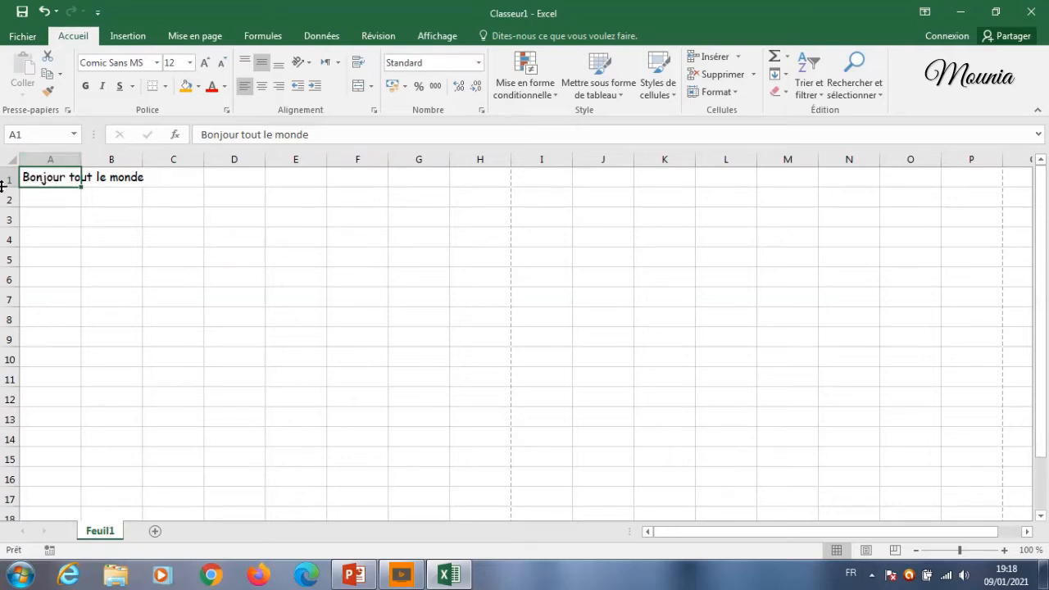
Enter 123 in cell B1 and widen column A so that the full text of A1 fits.
left_click(118, 180)
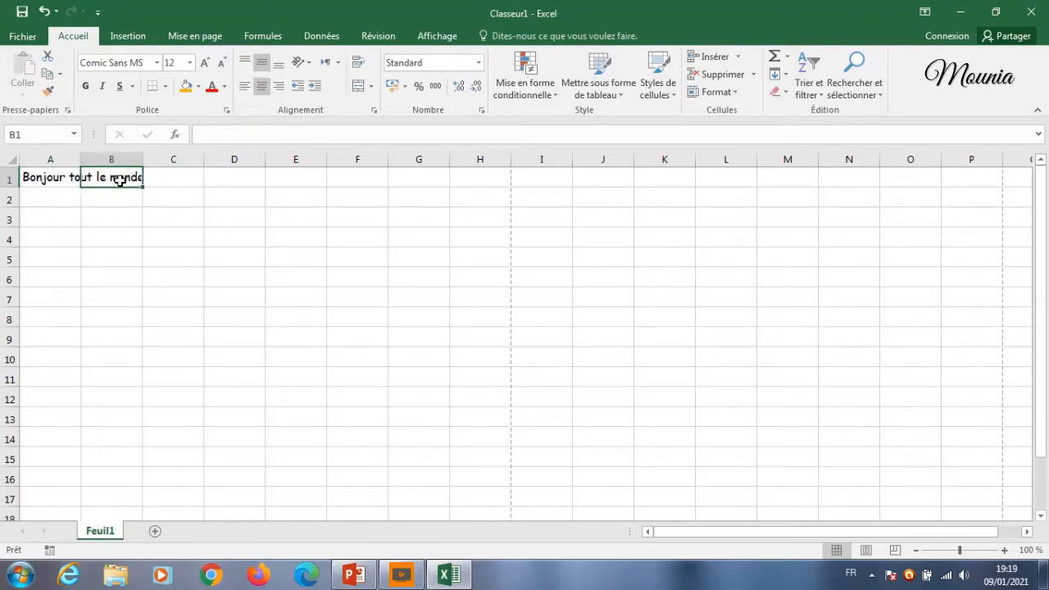
type("123")
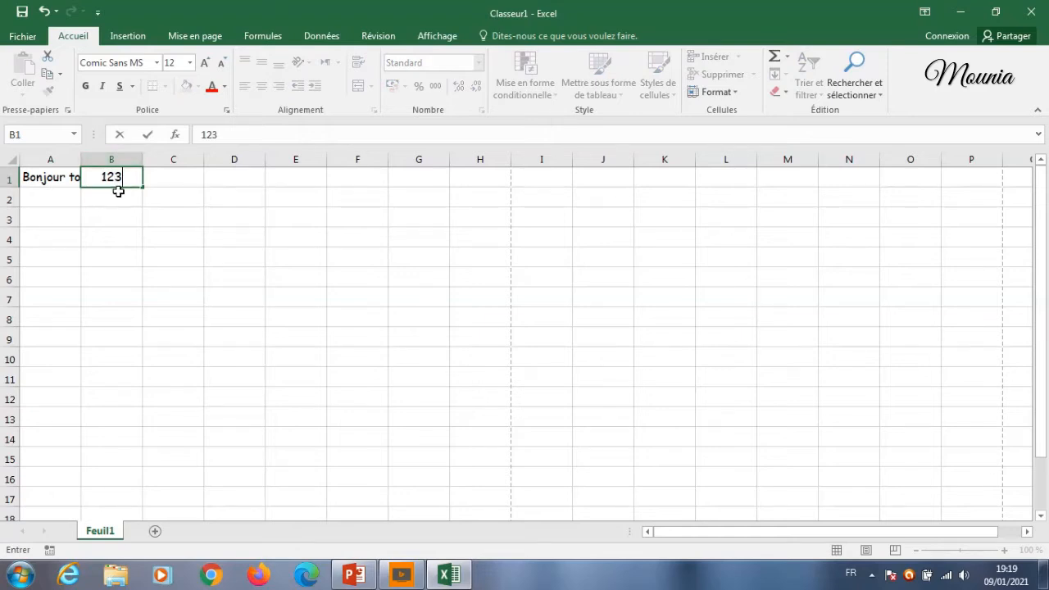
left_click(146, 138)
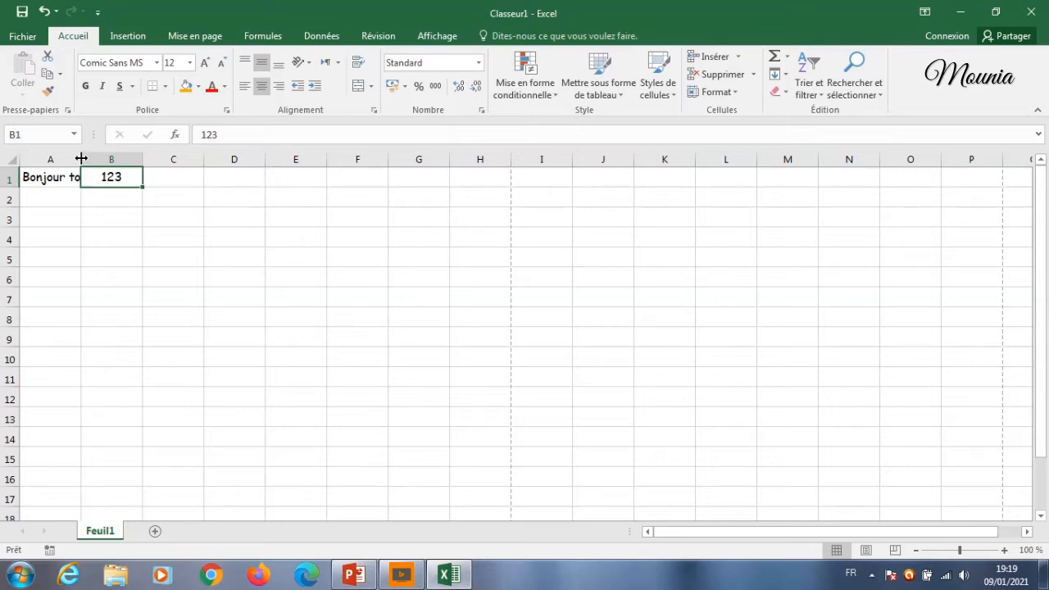
left_click_drag(81, 158, 178, 172)
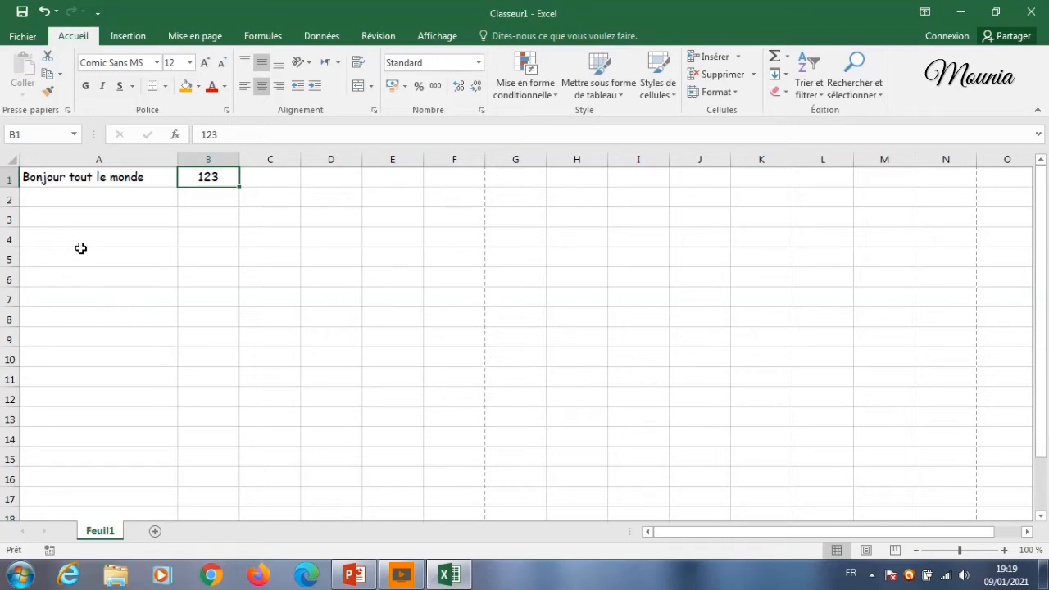
Undo the widening of column A and clear the number from cell B1.
left_click(45, 13)
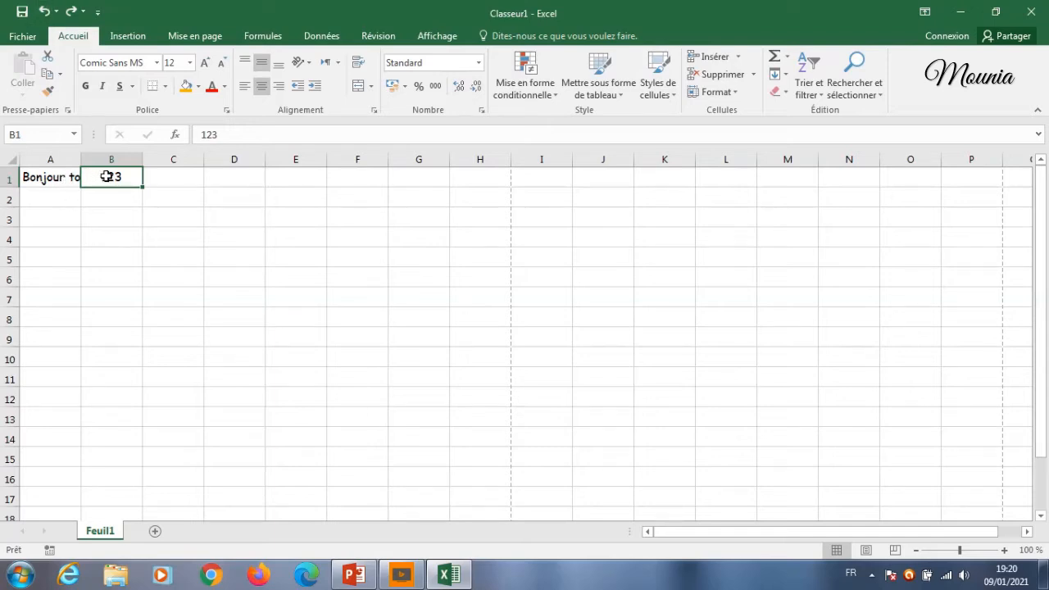
key("Delete")
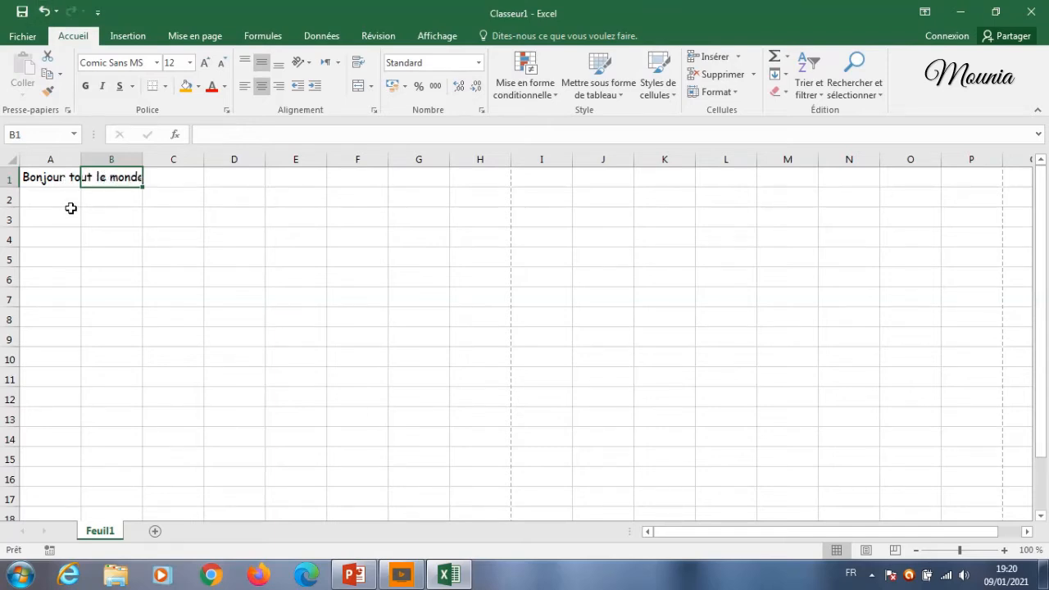
Merge cells A1 to D1 and centre the greeting text across them.
left_click(53, 161)
left_click(47, 176)
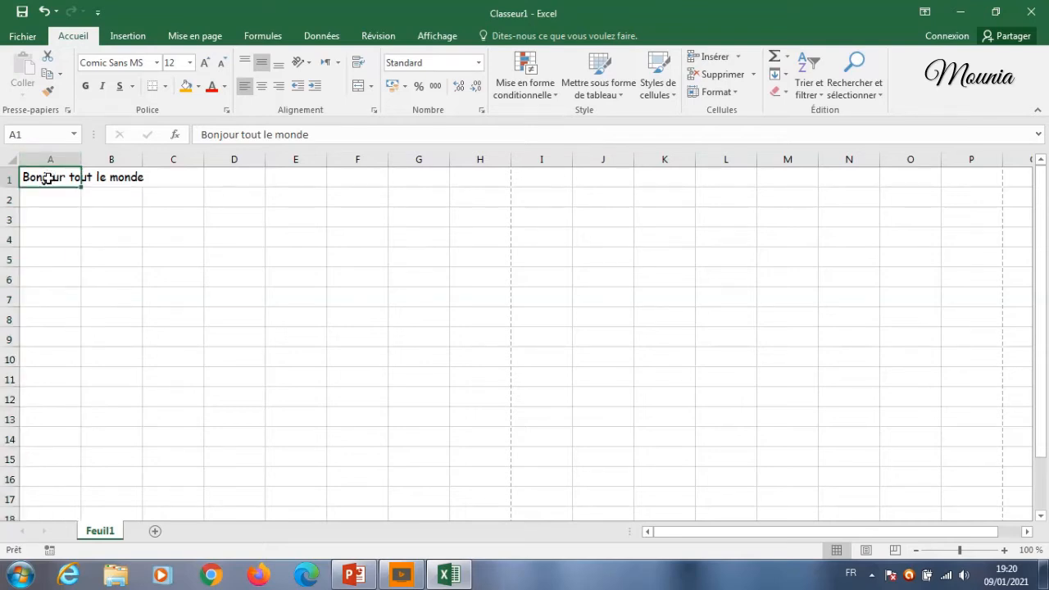
left_click_drag(47, 176, 214, 179)
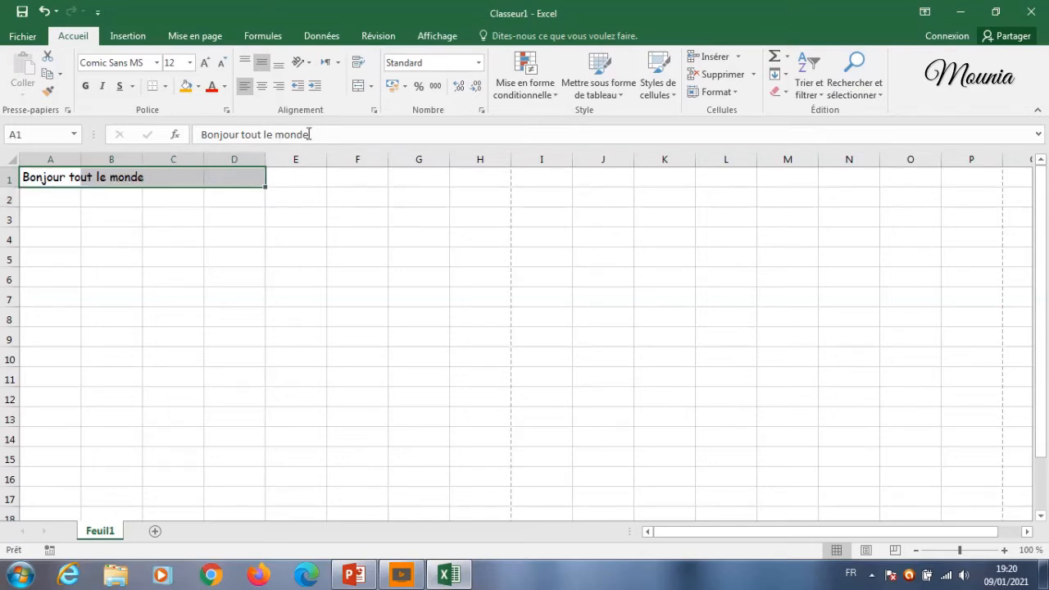
left_click(359, 92)
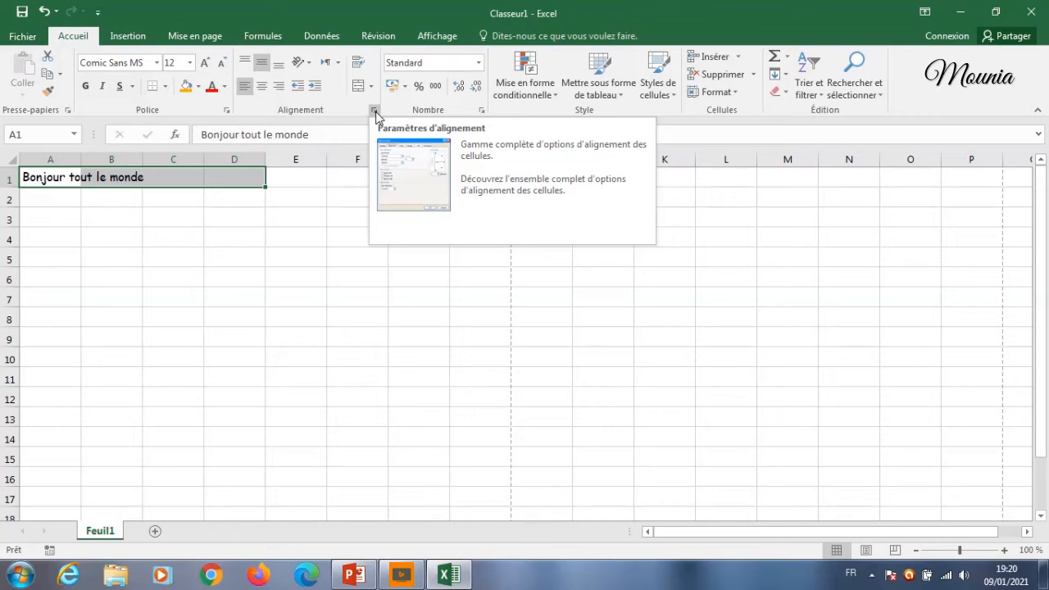
left_click(374, 112)
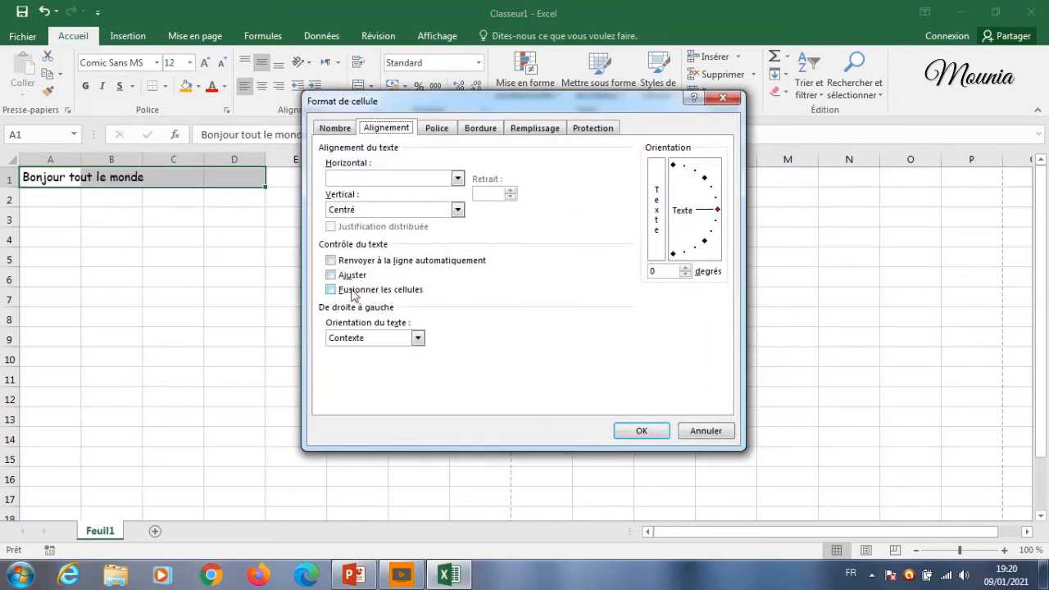
left_click(704, 431)
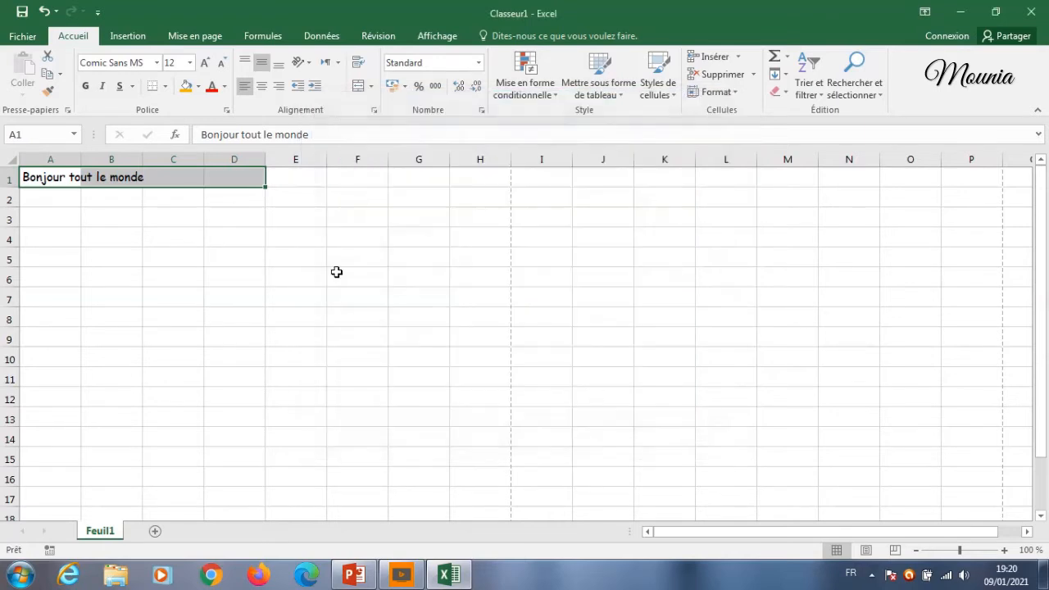
left_click(361, 91)
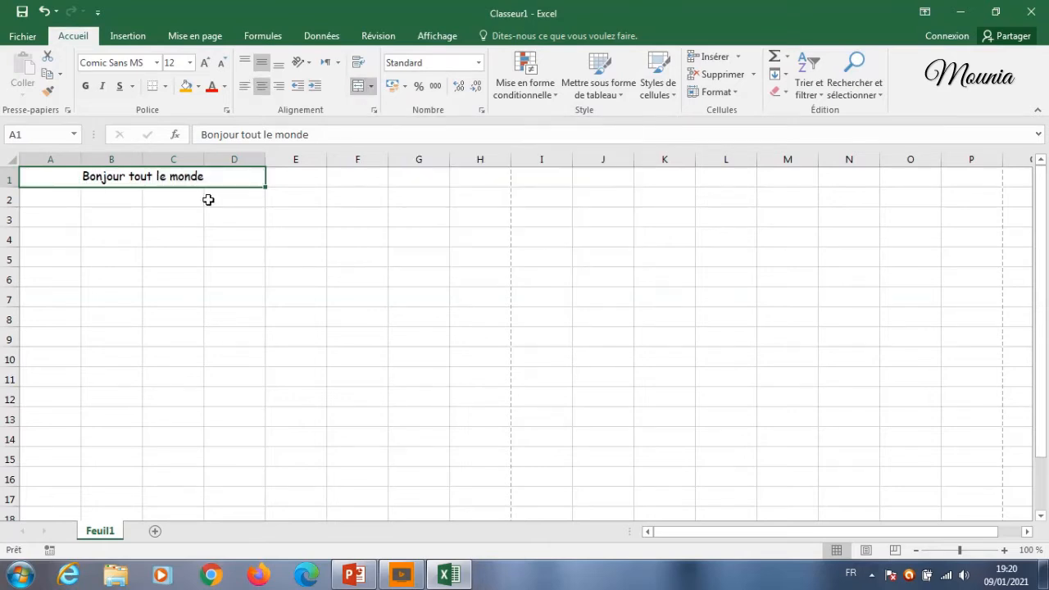
left_click(176, 219)
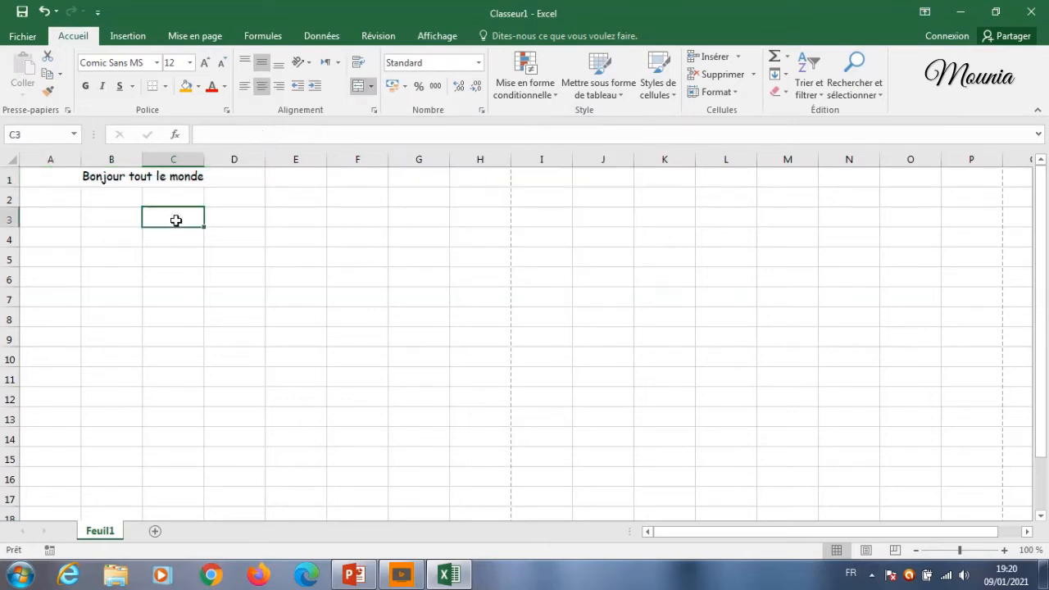
Undo the merge of cells A1 to D1 so the greeting is back in cell A1 alone.
left_click(72, 176)
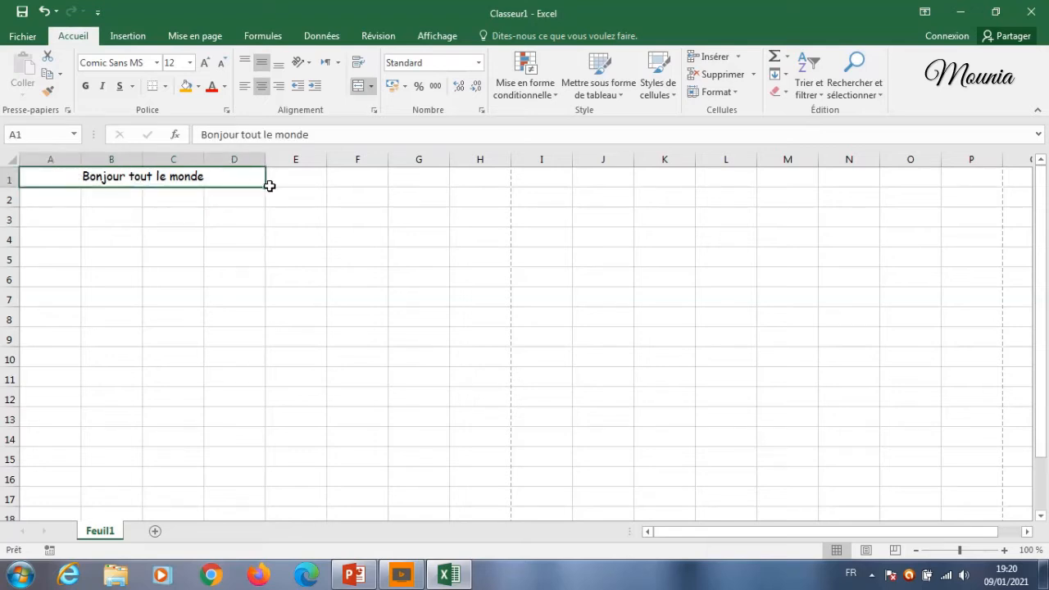
key("ctrl+z")
left_click(51, 200)
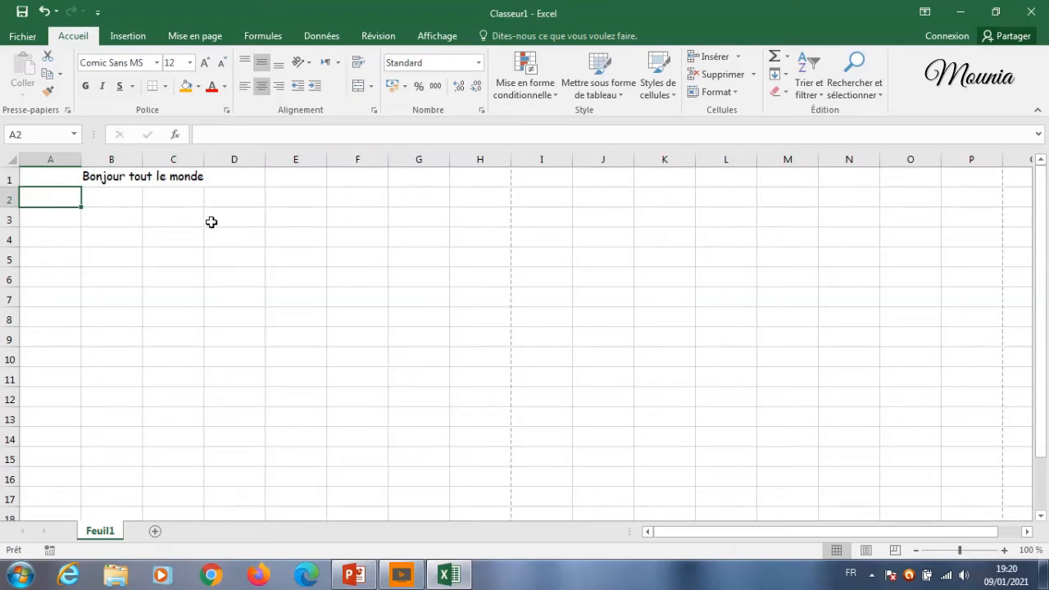
left_click(44, 12)
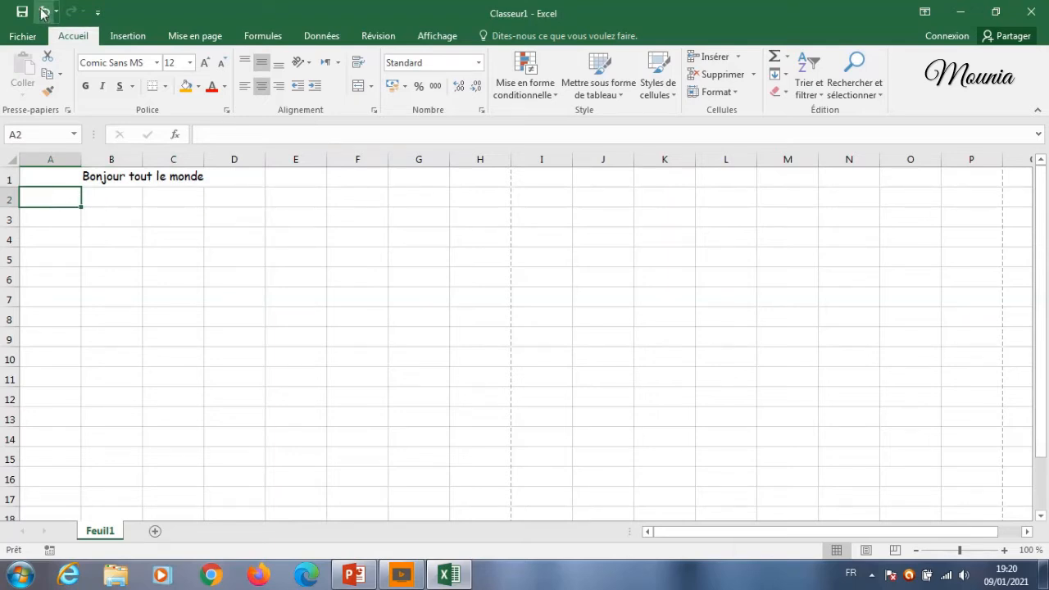
left_click(77, 231)
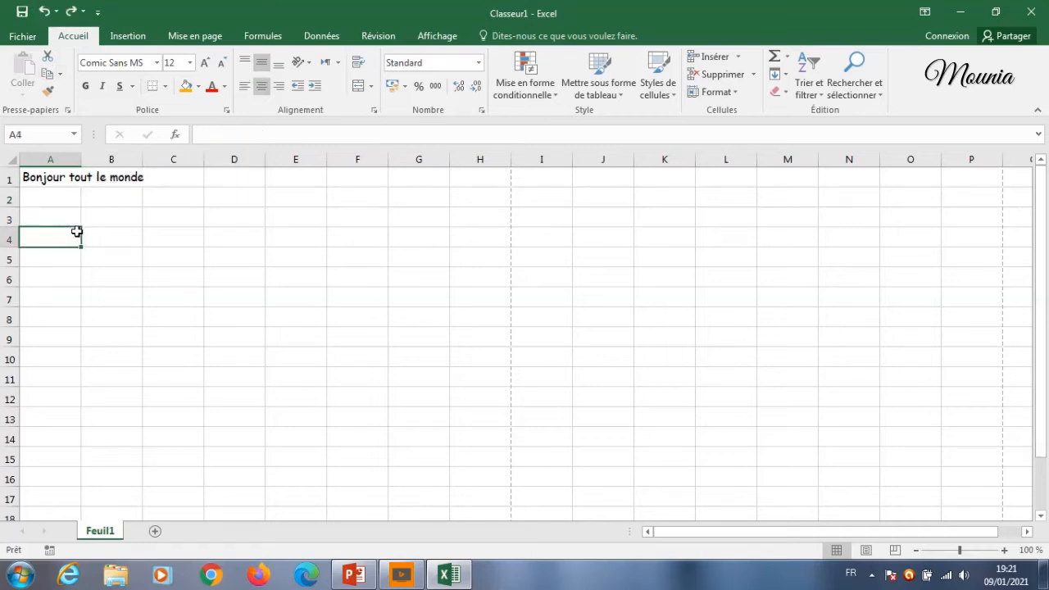
Try widening column A until the full greeting fits, and undo the widening.
left_click(68, 178)
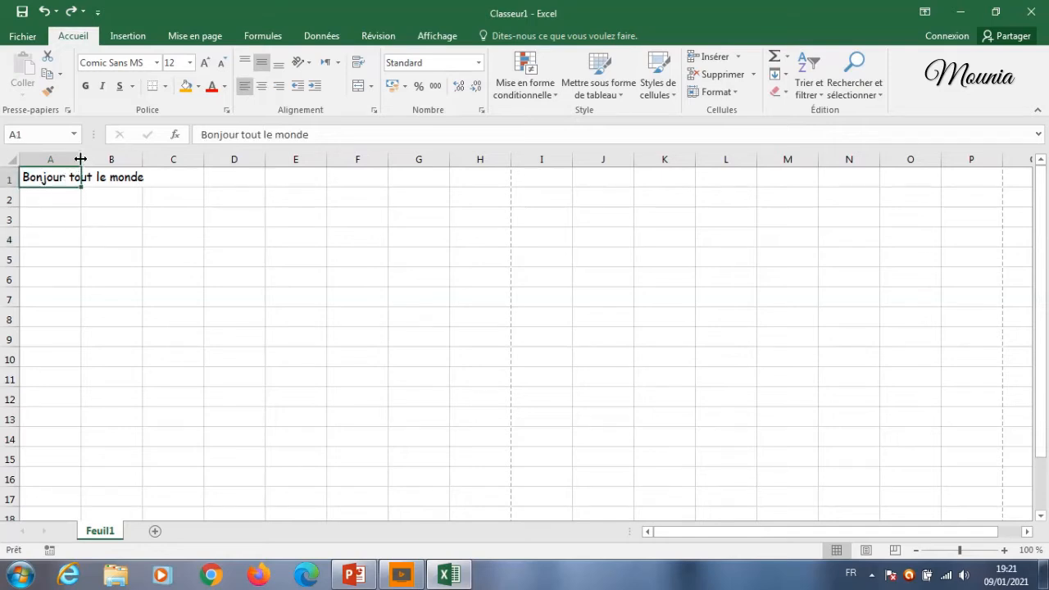
left_click_drag(81, 158, 183, 165)
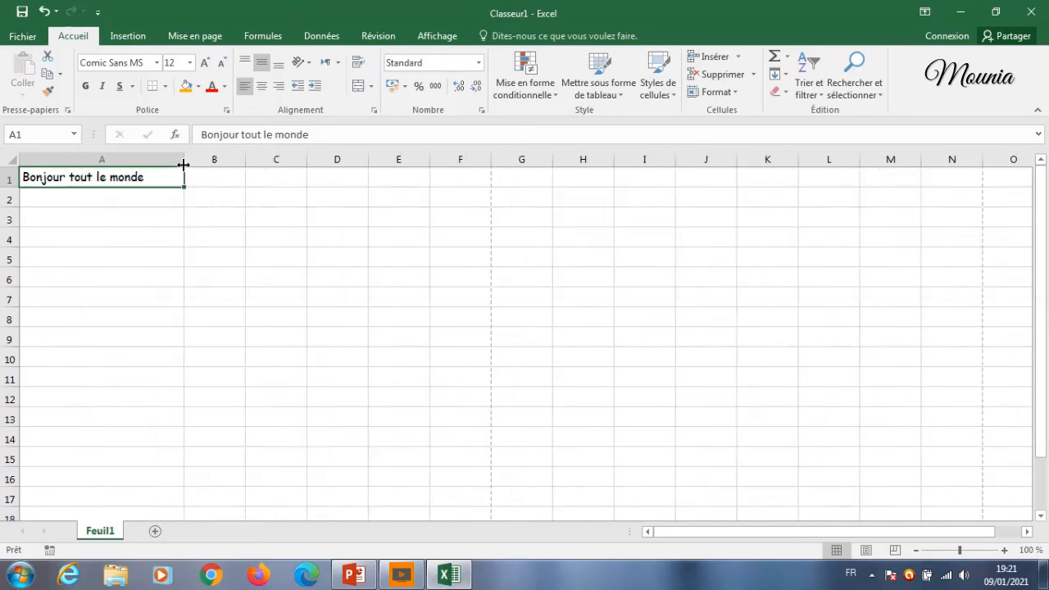
left_click(44, 12)
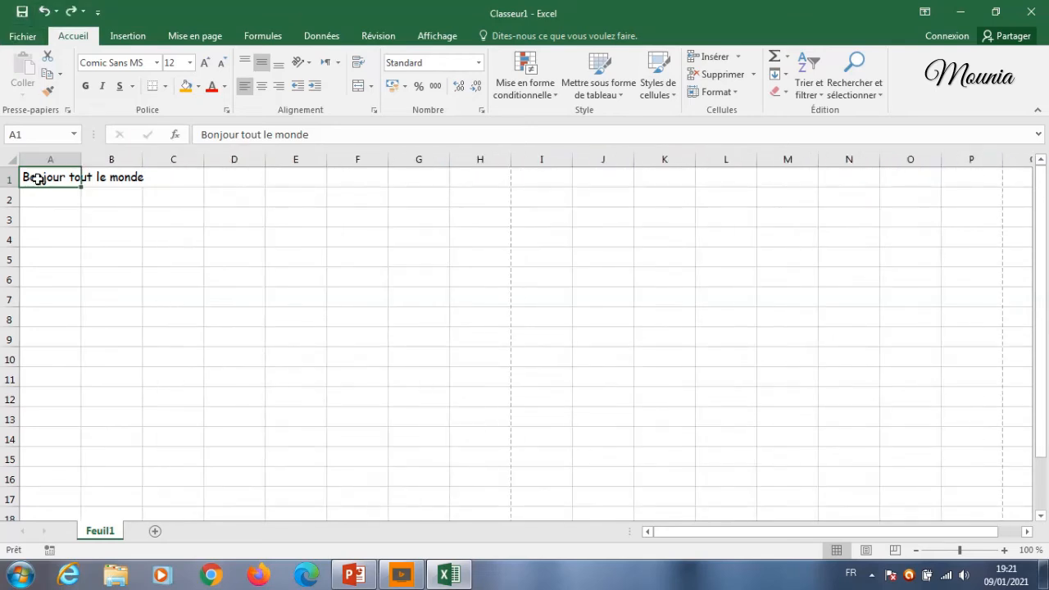
Try merging and centring the greeting across cells A1 to E1, and undo the merge.
left_click_drag(34, 176, 277, 170)
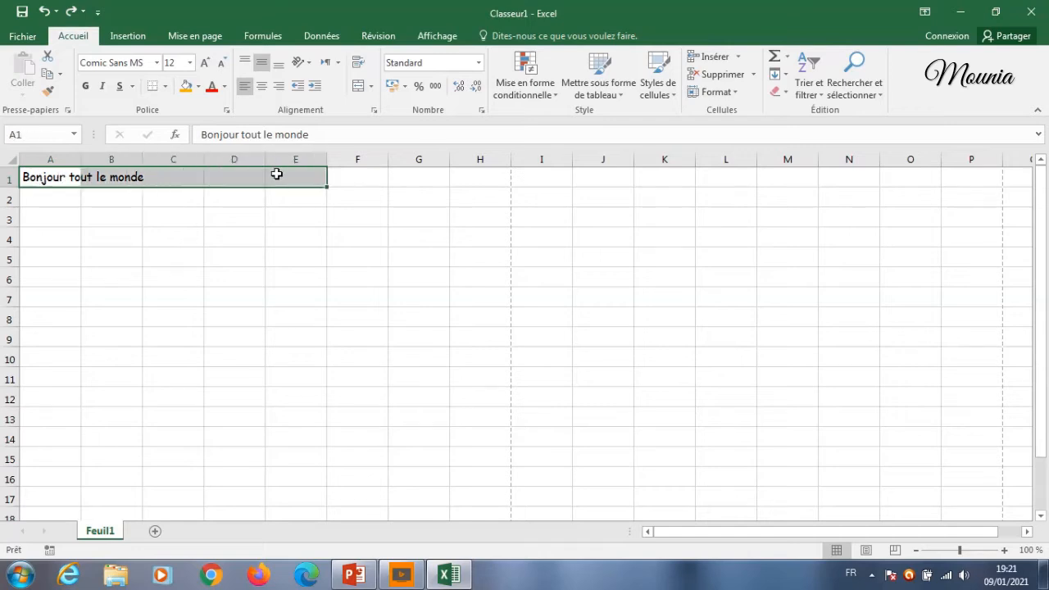
left_click(359, 86)
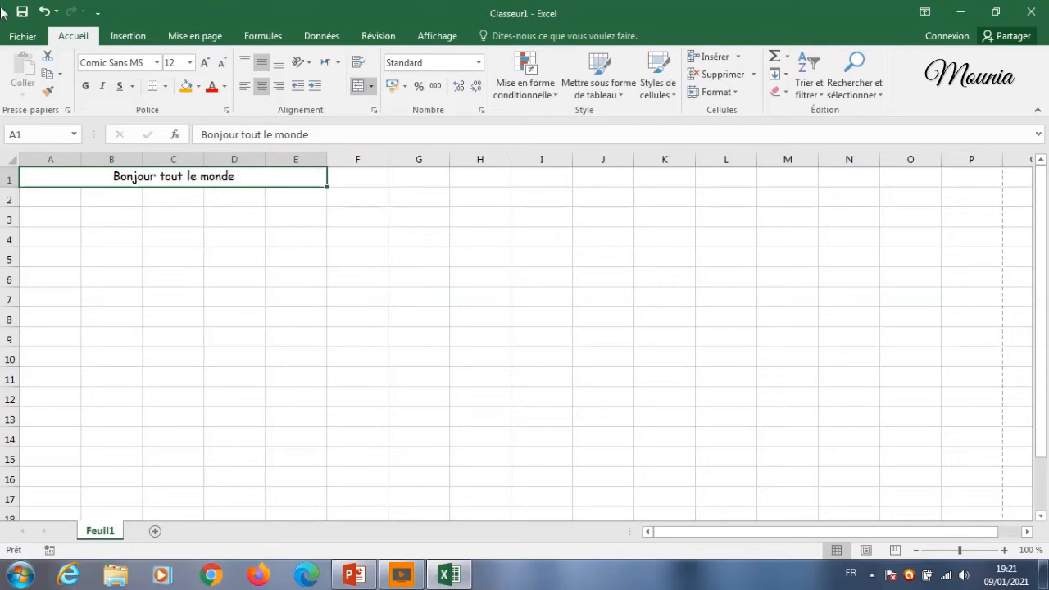
left_click(45, 11)
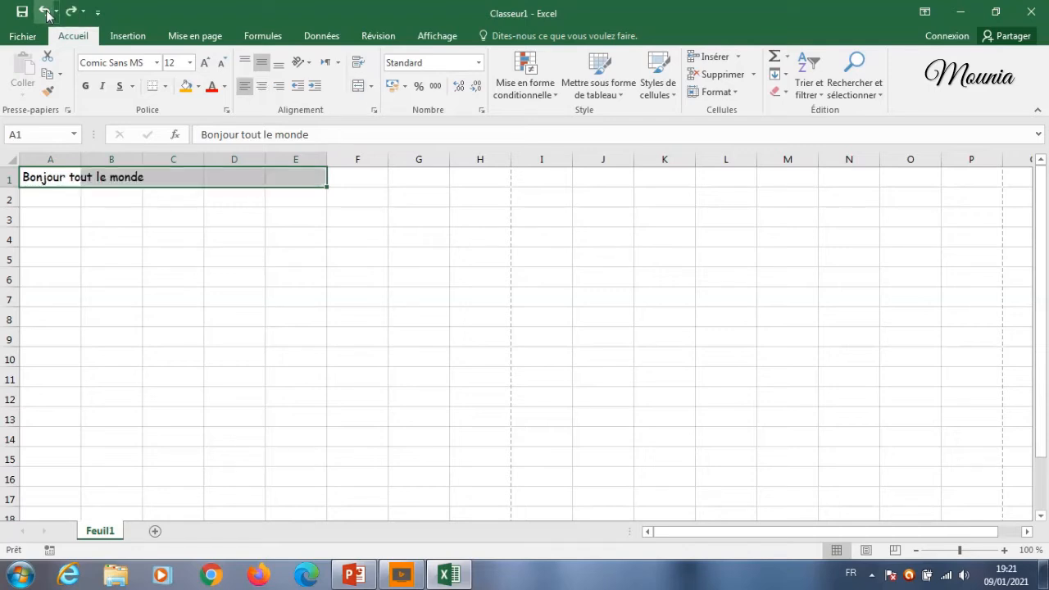
Try wrapping the greeting onto several lines within cell A1, and undo the wrapping.
left_click(67, 184)
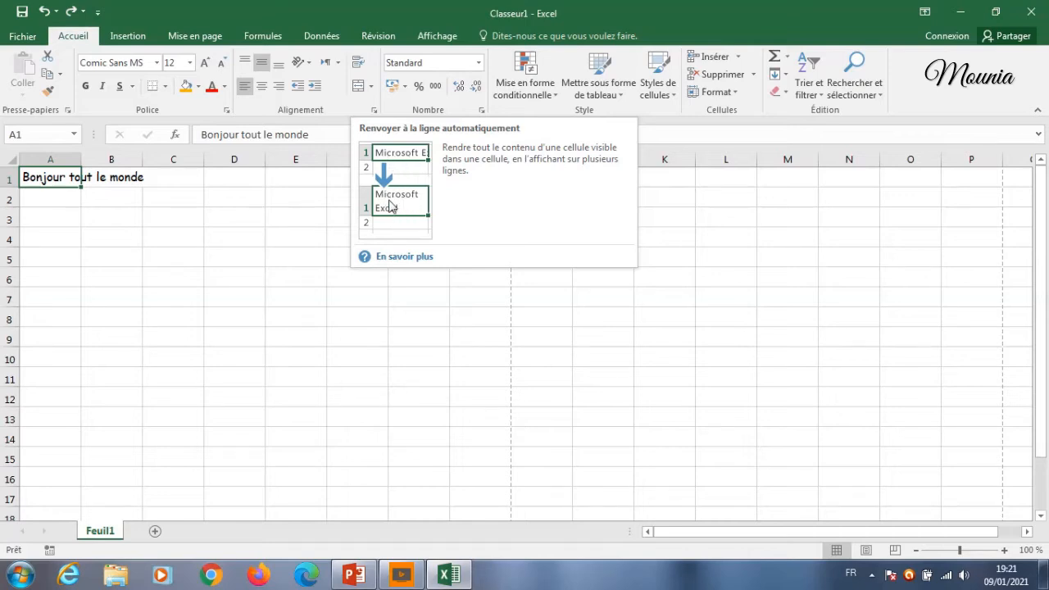
left_click(358, 66)
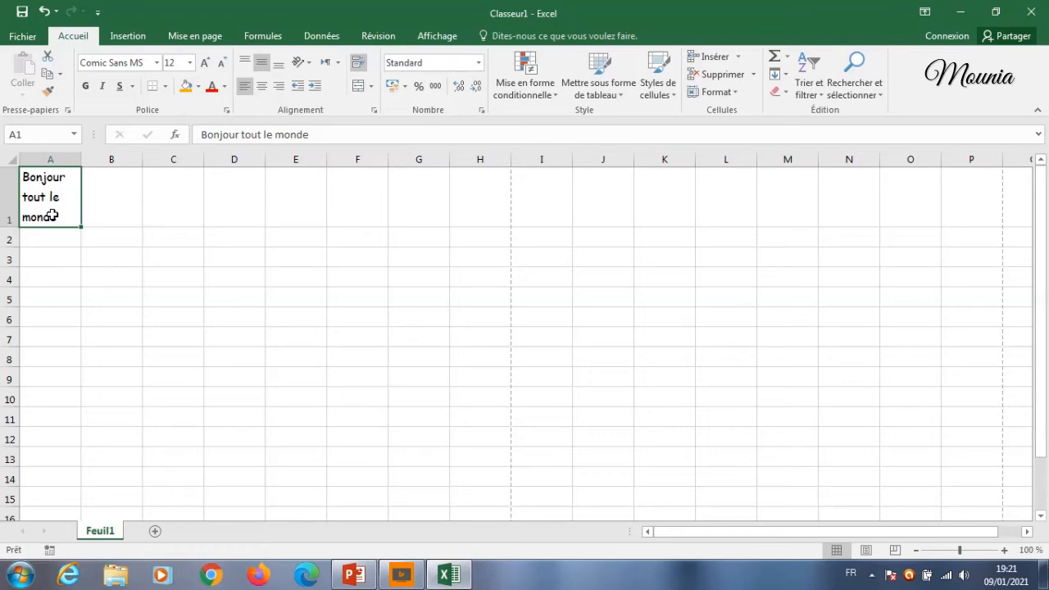
left_click(45, 12)
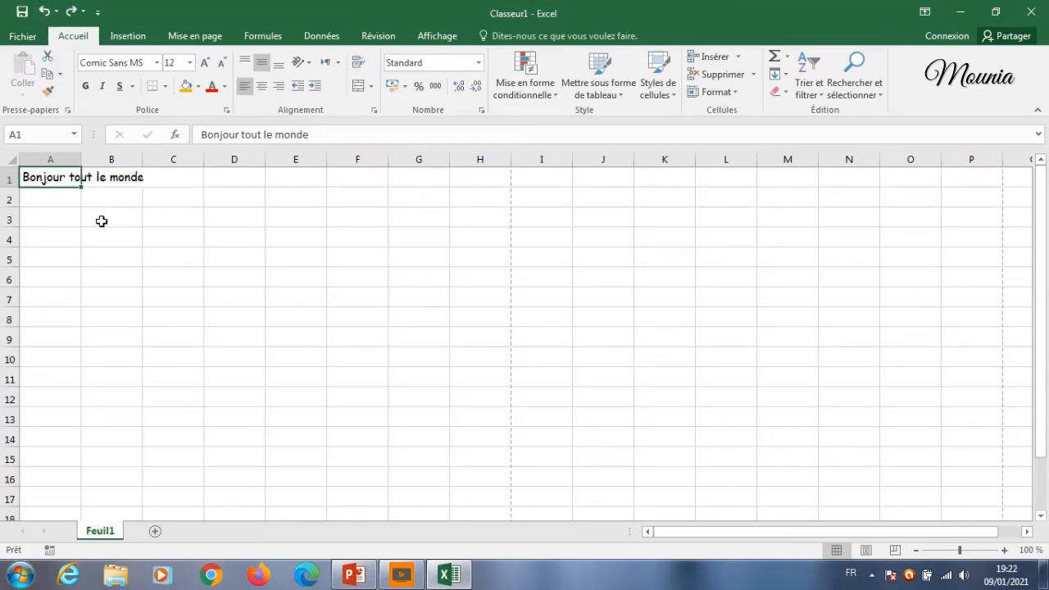
Replace the text in cell A1 with "Bonjour".
key("Delete")
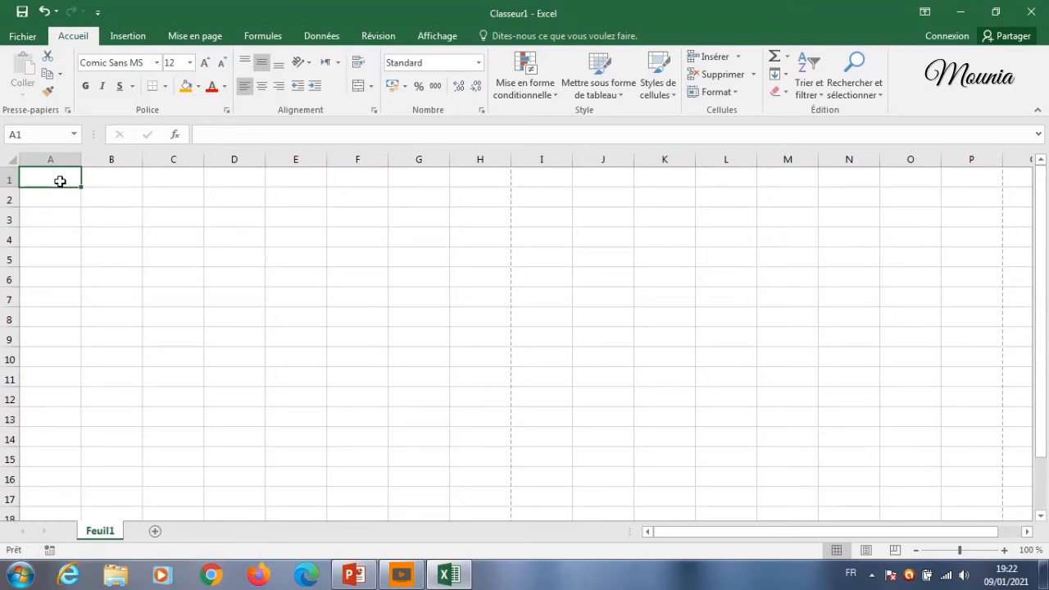
type("Bonjour")
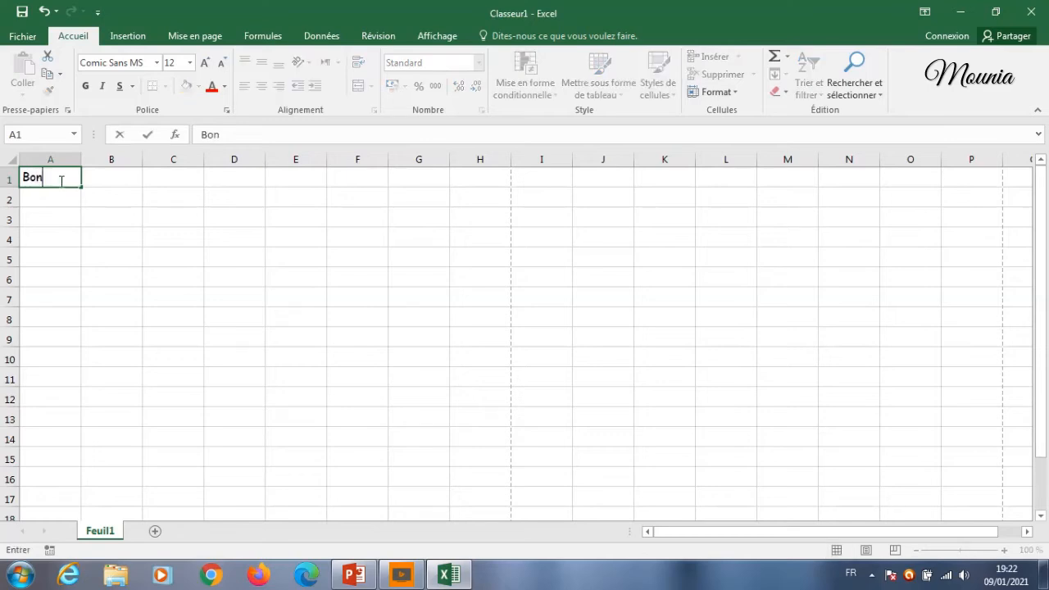
left_click(68, 221)
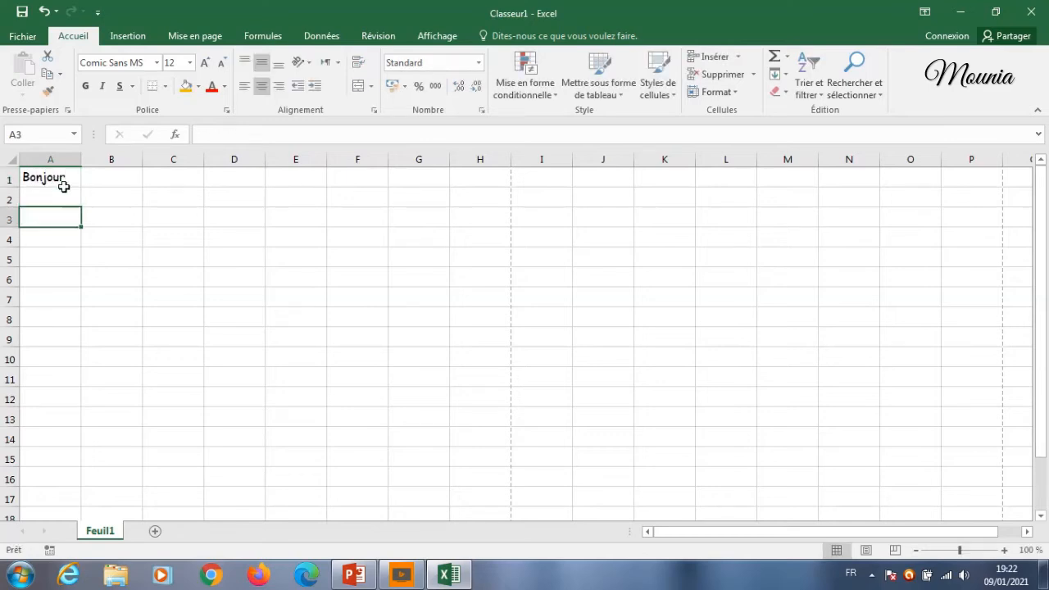
Merge the cell block A1 to C6 and centre "Bonjour" in it.
left_click(57, 178)
double_click(57, 178)
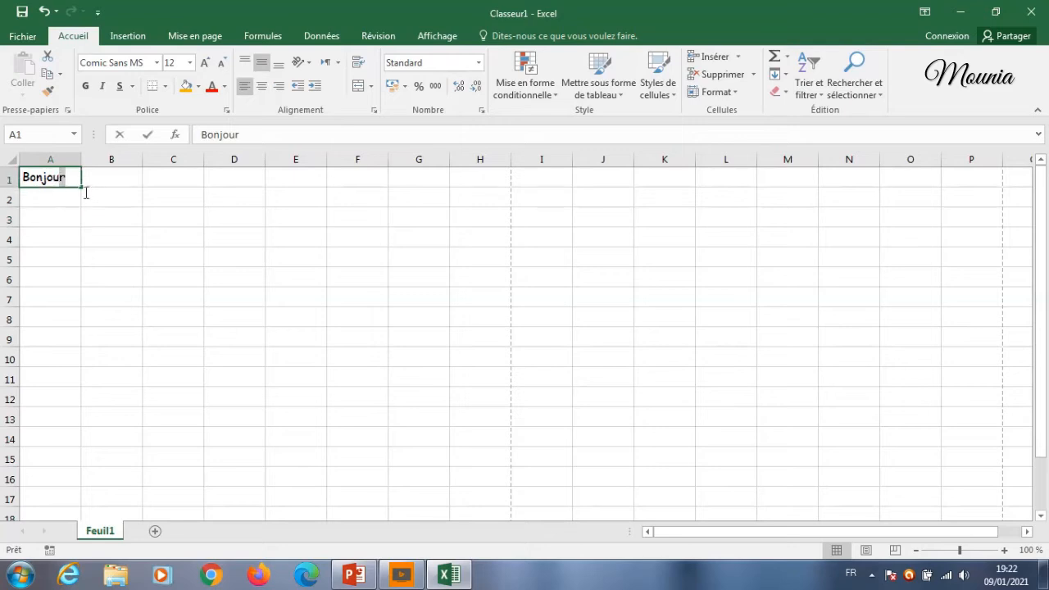
left_click(91, 217)
left_click_drag(91, 217, 46, 174)
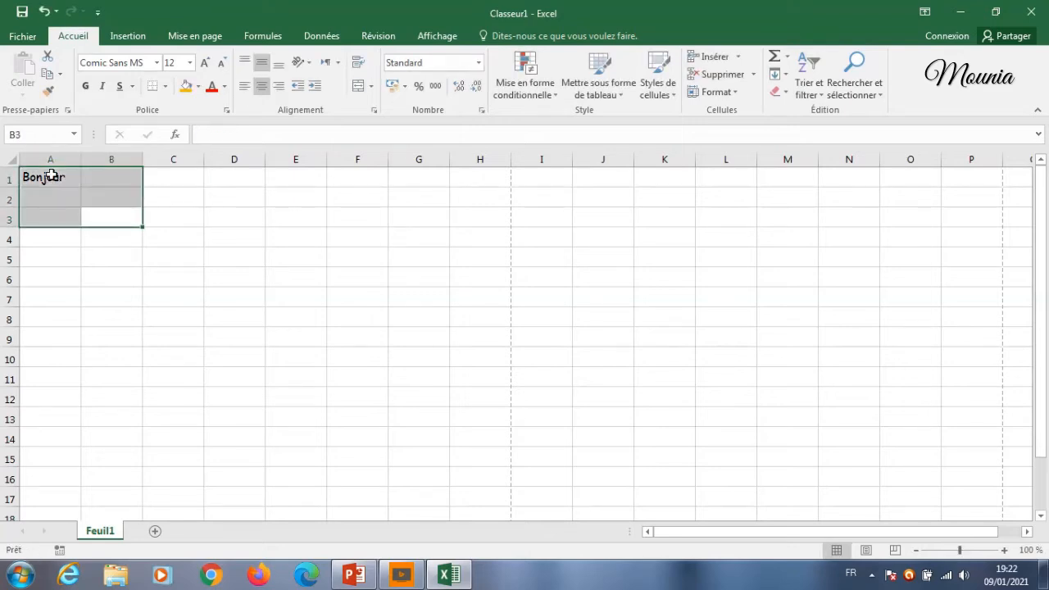
left_click(47, 174)
left_click(171, 283)
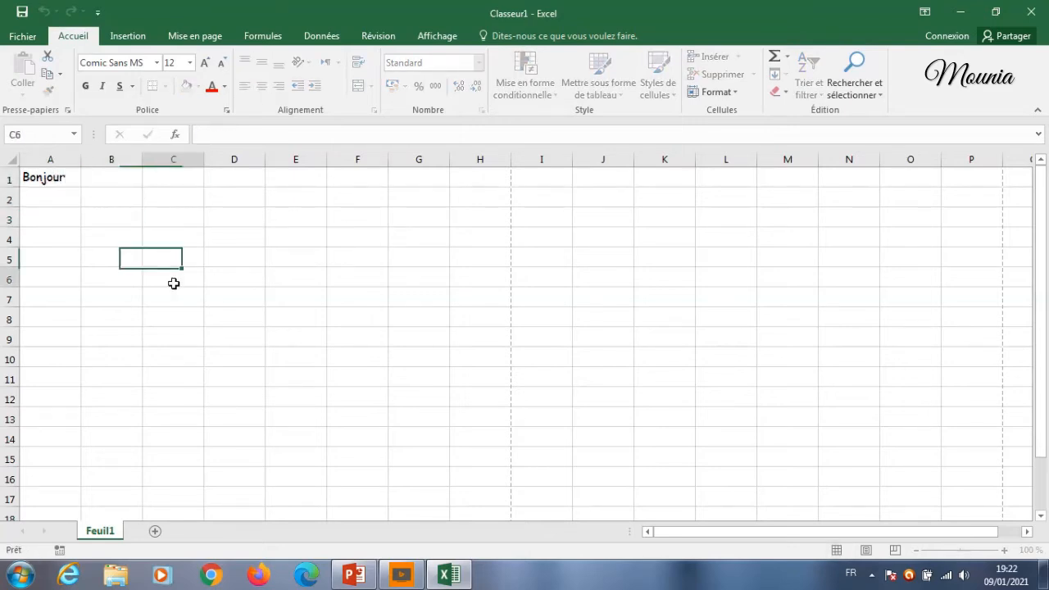
left_click(52, 178)
left_click_drag(93, 202, 187, 273)
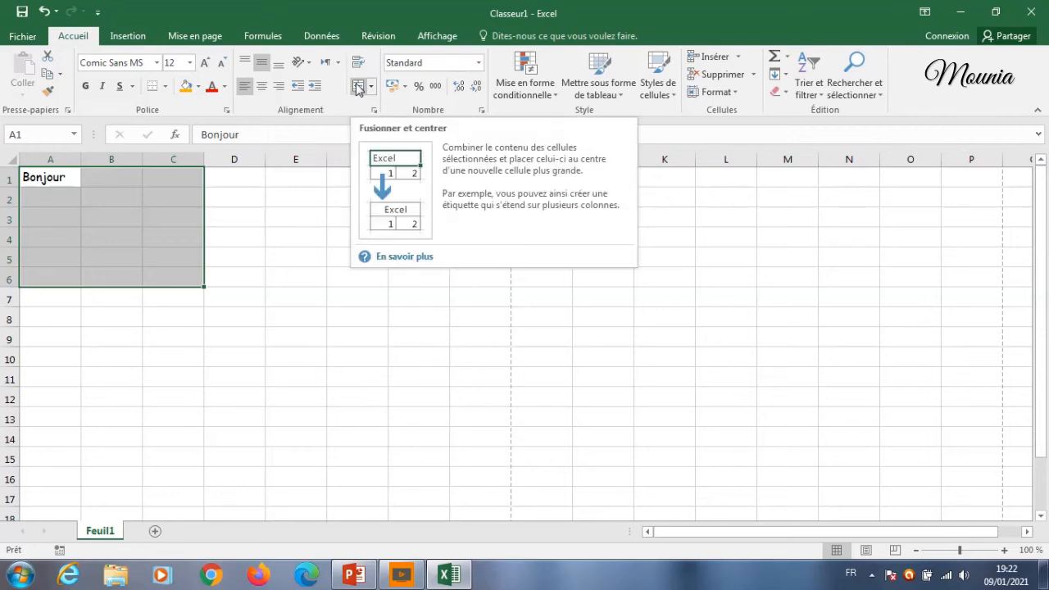
left_click(358, 85)
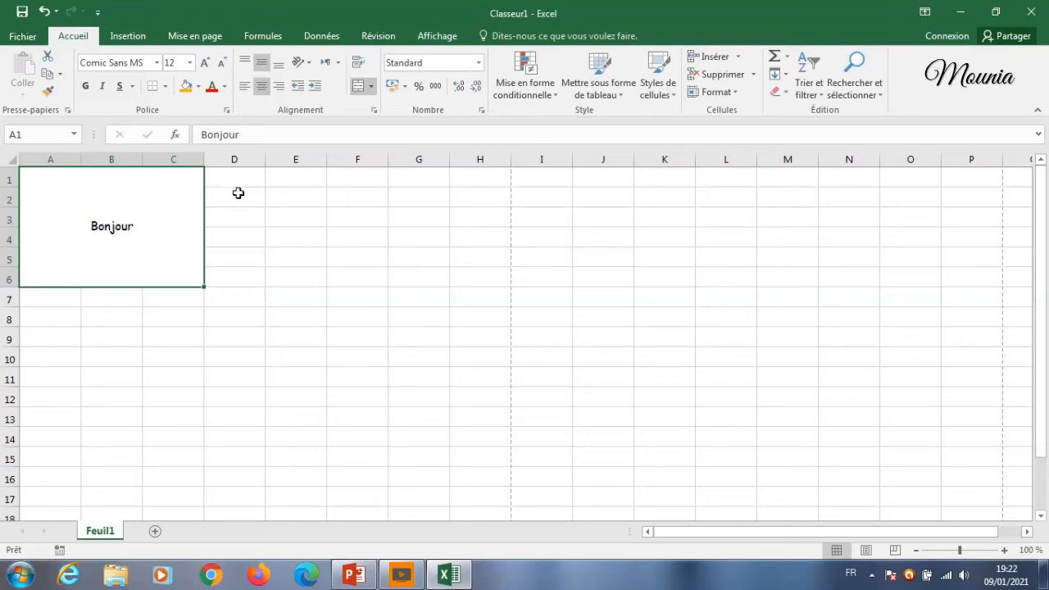
Set the text orientation of the merged "Bonjour" cell to 45 degrees.
left_click(374, 112)
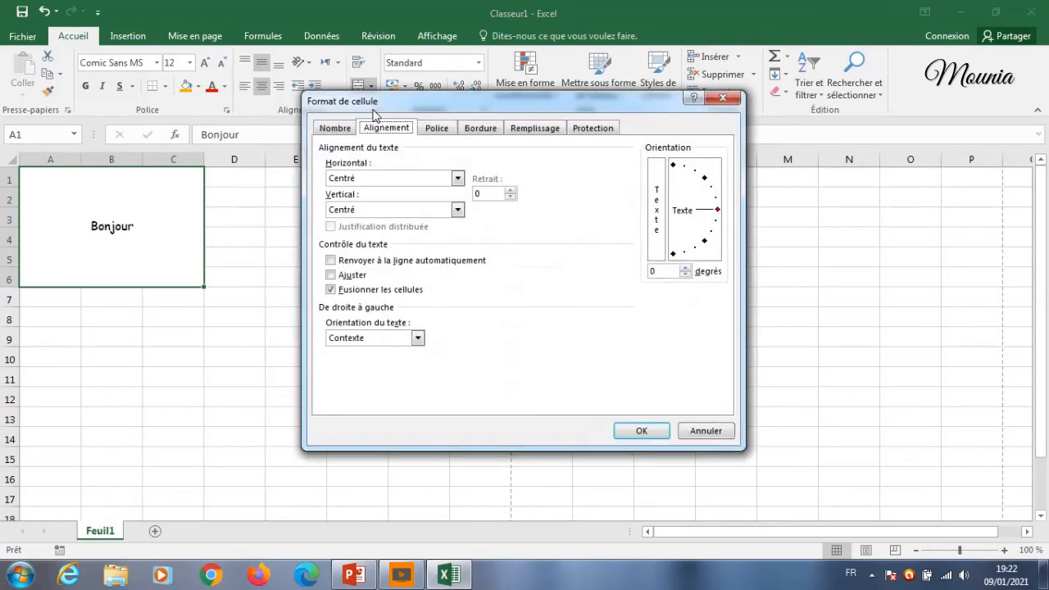
left_click(658, 223)
left_click(658, 223)
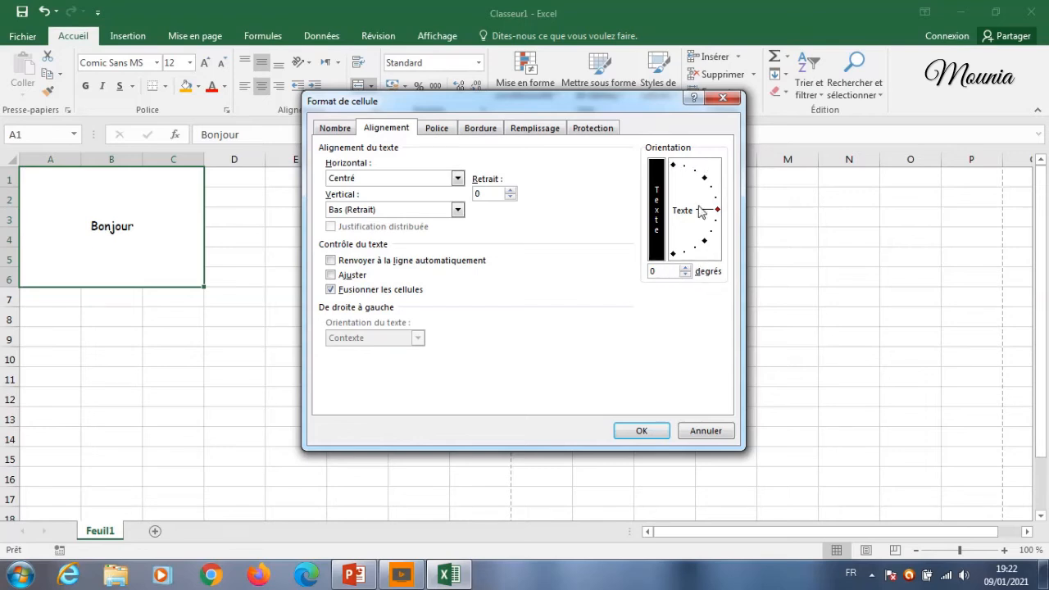
left_click(705, 179)
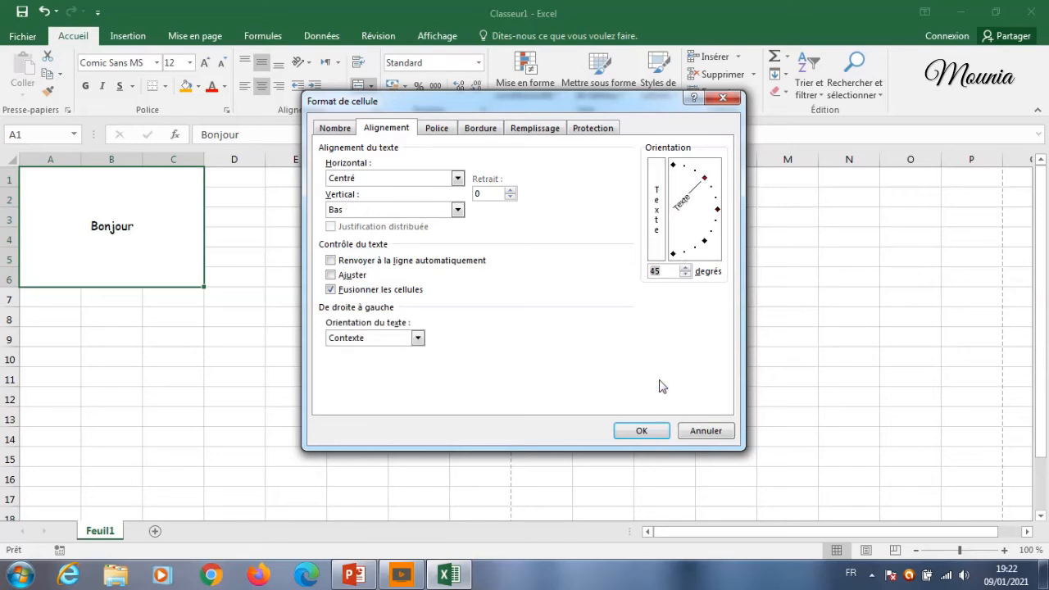
left_click(642, 432)
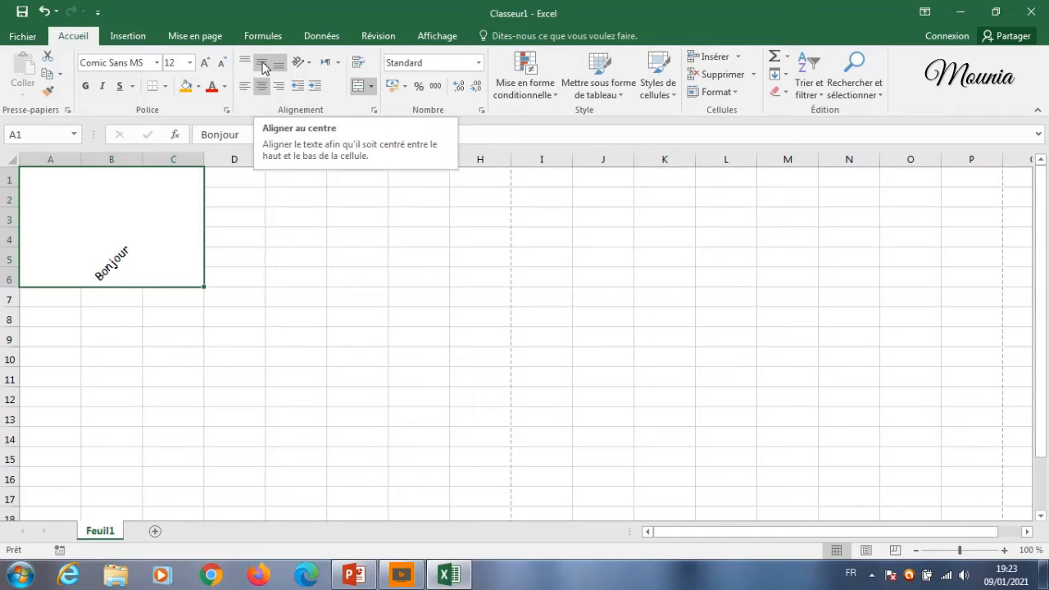
Centre "Bonjour" vertically in its merged cell and increase its font size to 20.
left_click(262, 68)
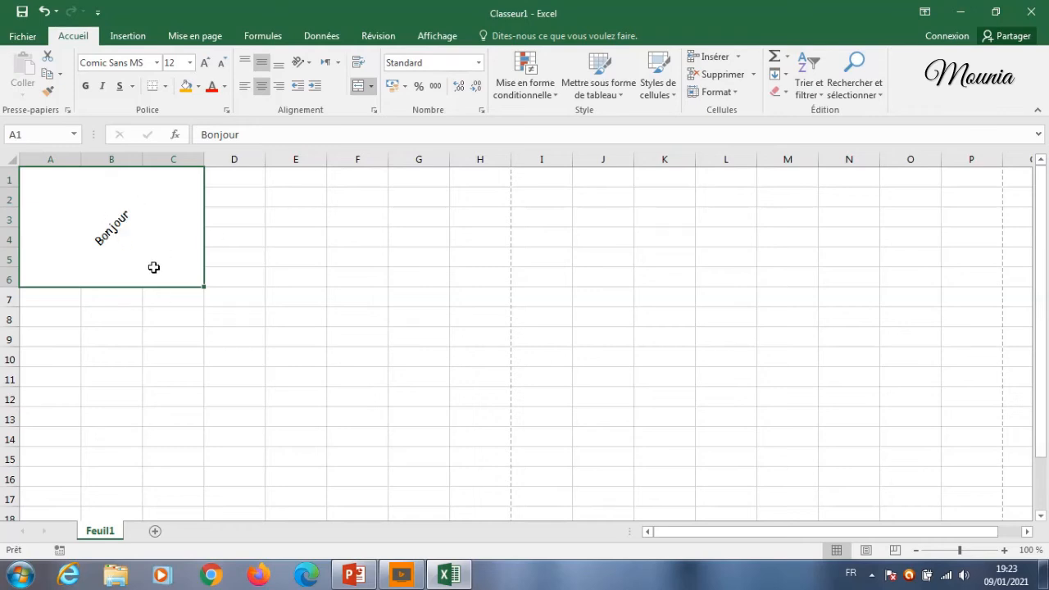
double_click(205, 64)
double_click(205, 64)
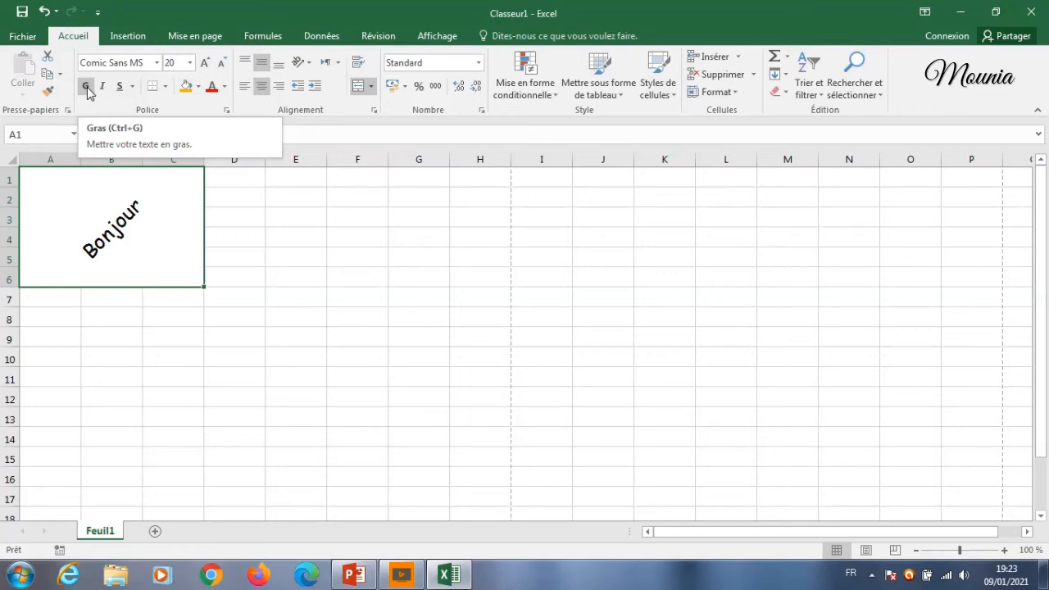
Widen column D and enter 12365400 in cell D1.
left_click(260, 200)
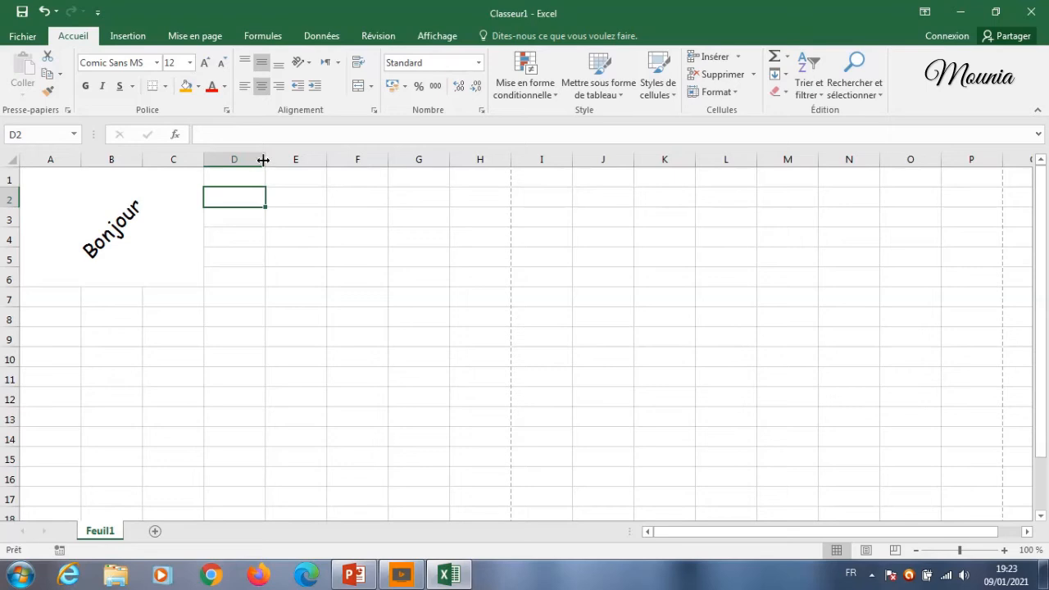
left_click_drag(262, 159, 303, 168)
left_click(259, 172)
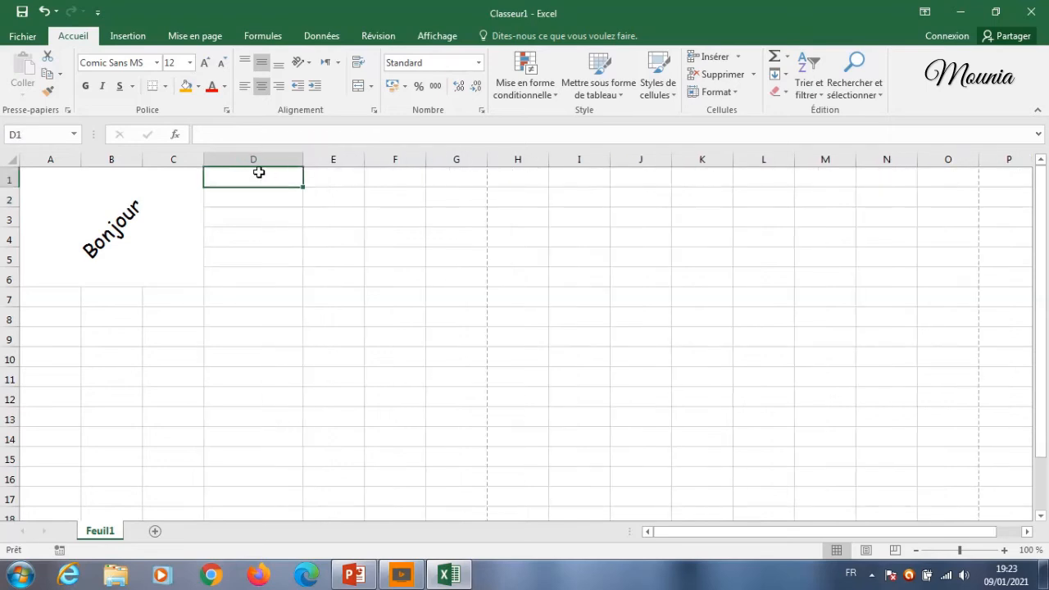
type("123")
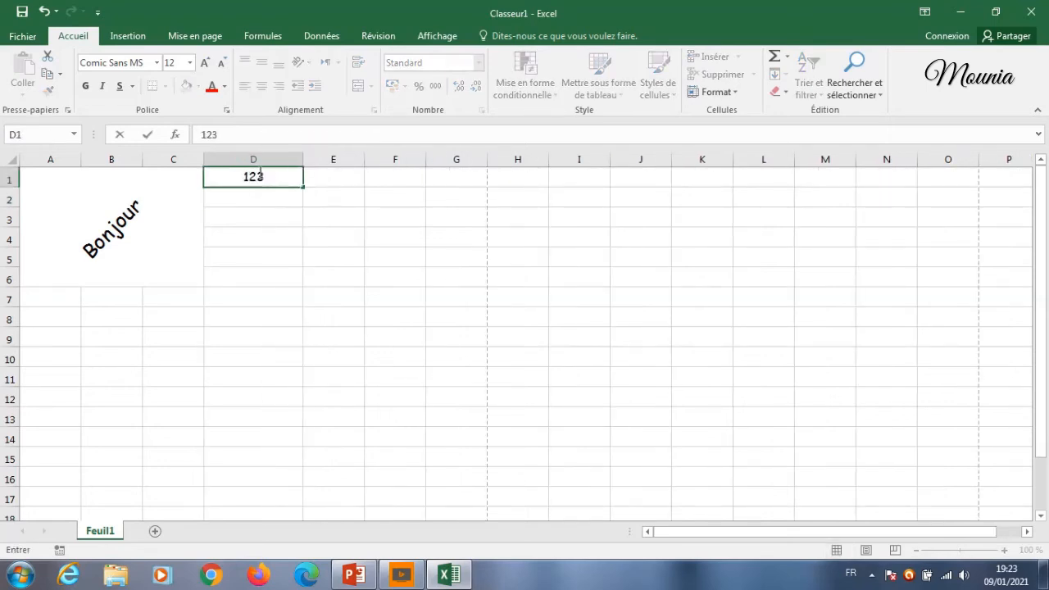
type("65400")
key("Return")
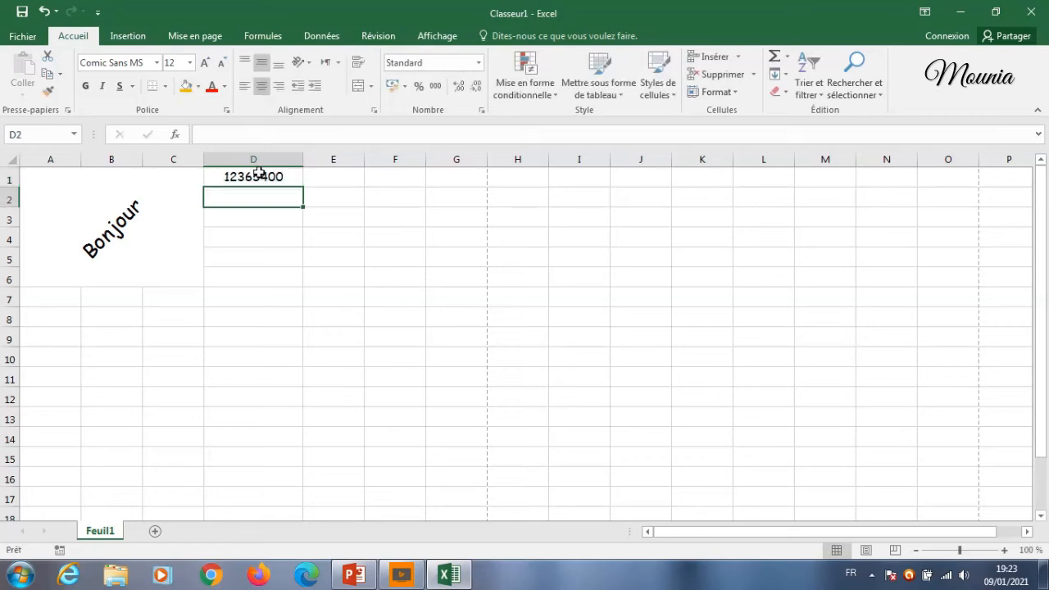
Format cell D1 as Nombre with 2 decimals and the thousands separator.
left_click(258, 173)
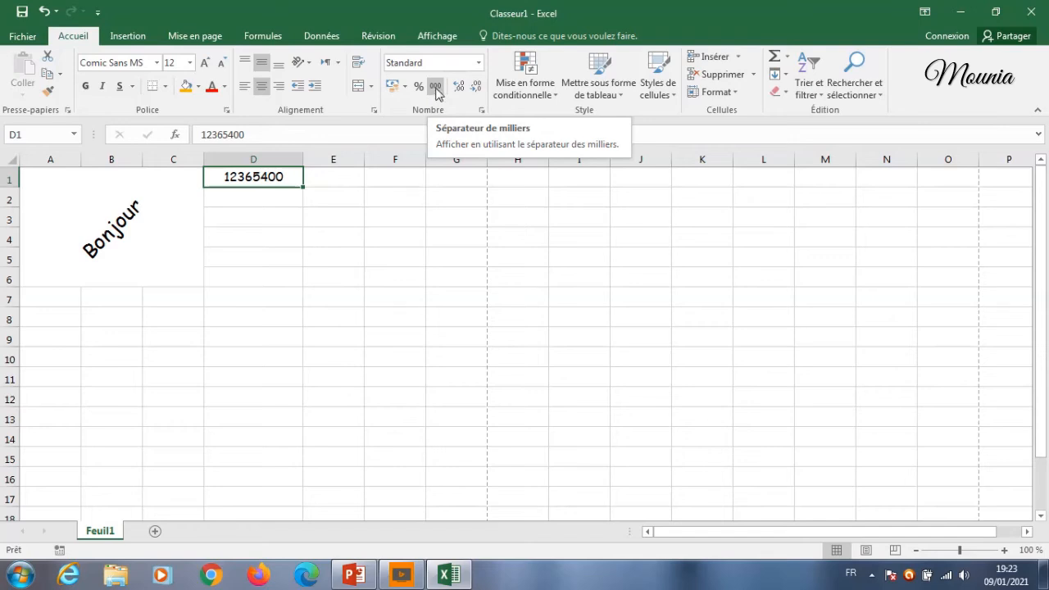
left_click(482, 113)
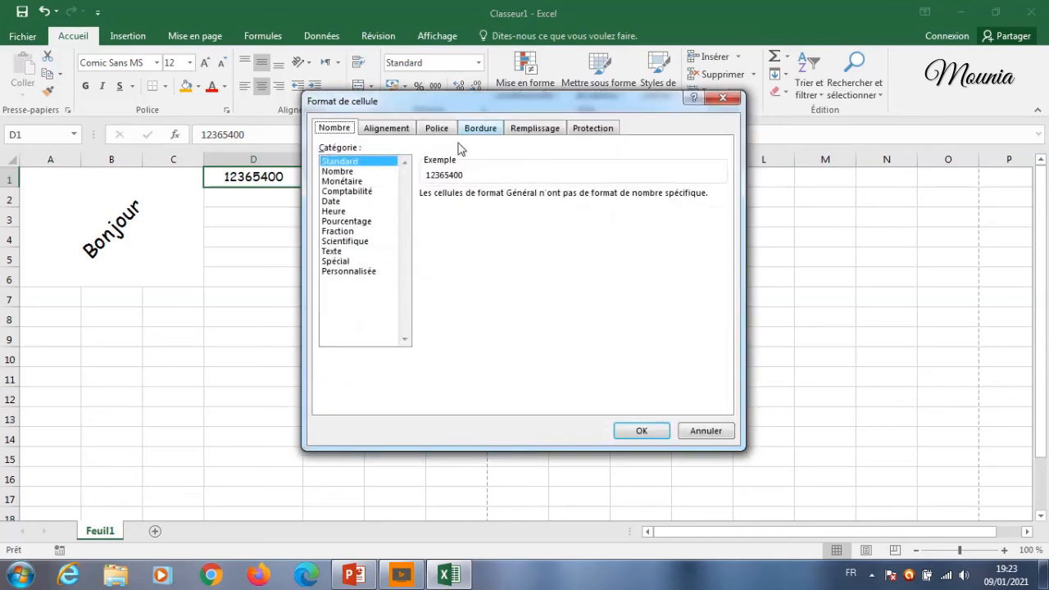
left_click(345, 172)
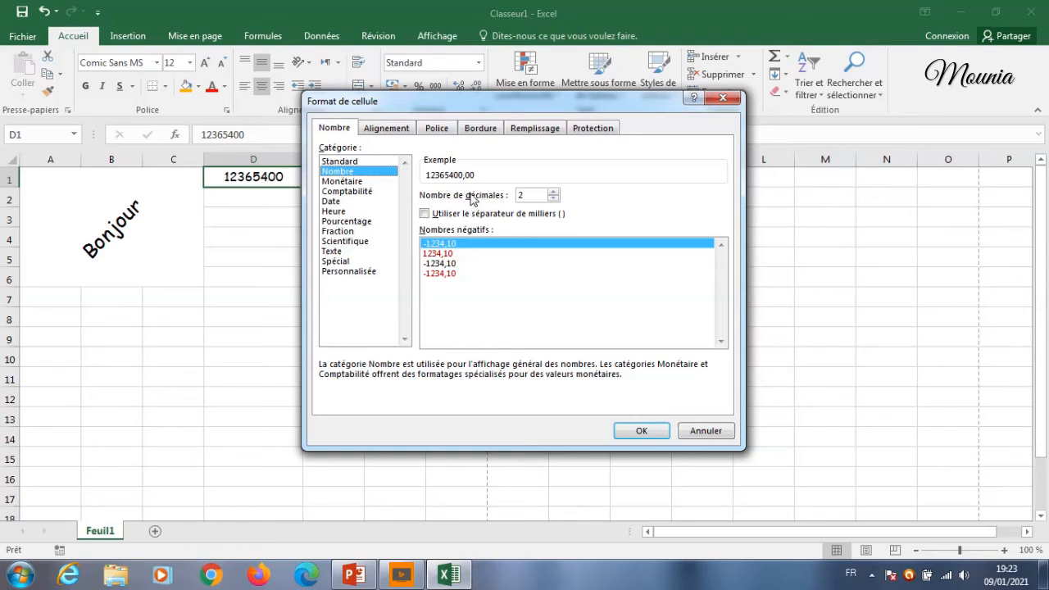
left_click(435, 215)
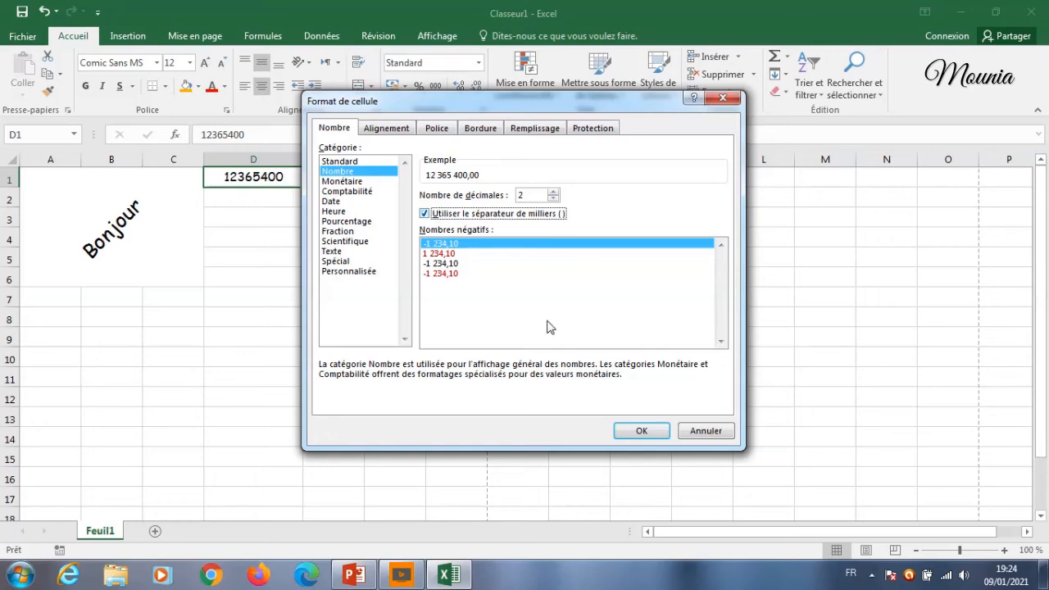
left_click(630, 430)
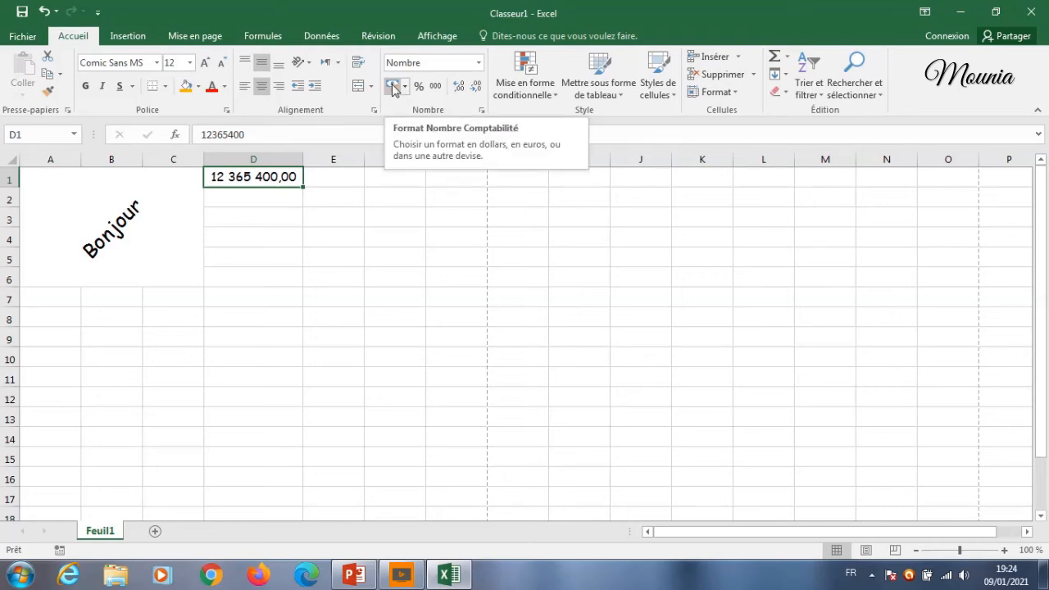
Examine the Monétaire number format and its currency symbol choices for cell D1.
left_click(482, 113)
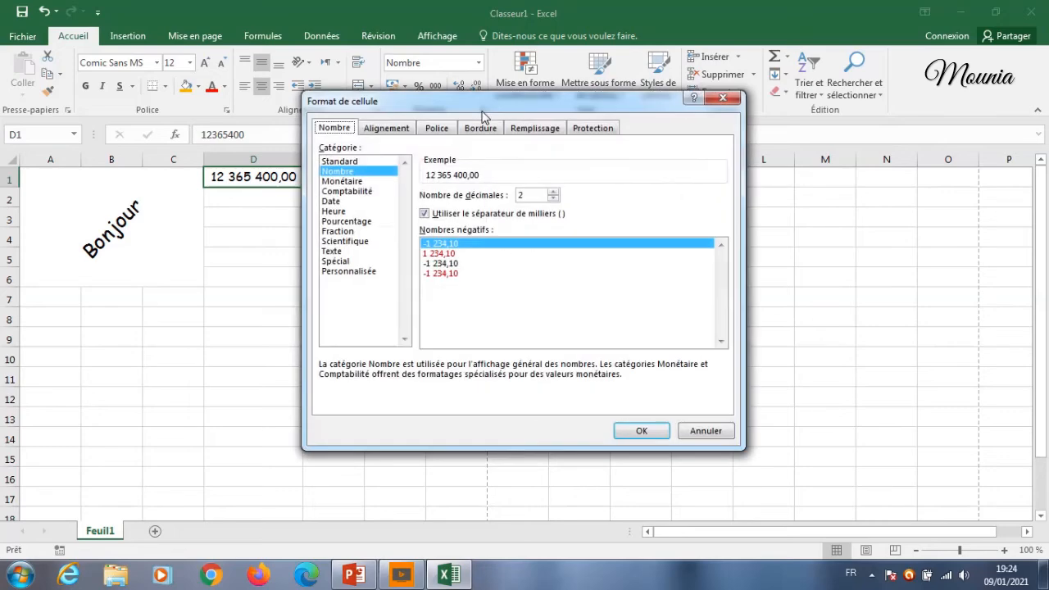
left_click(350, 182)
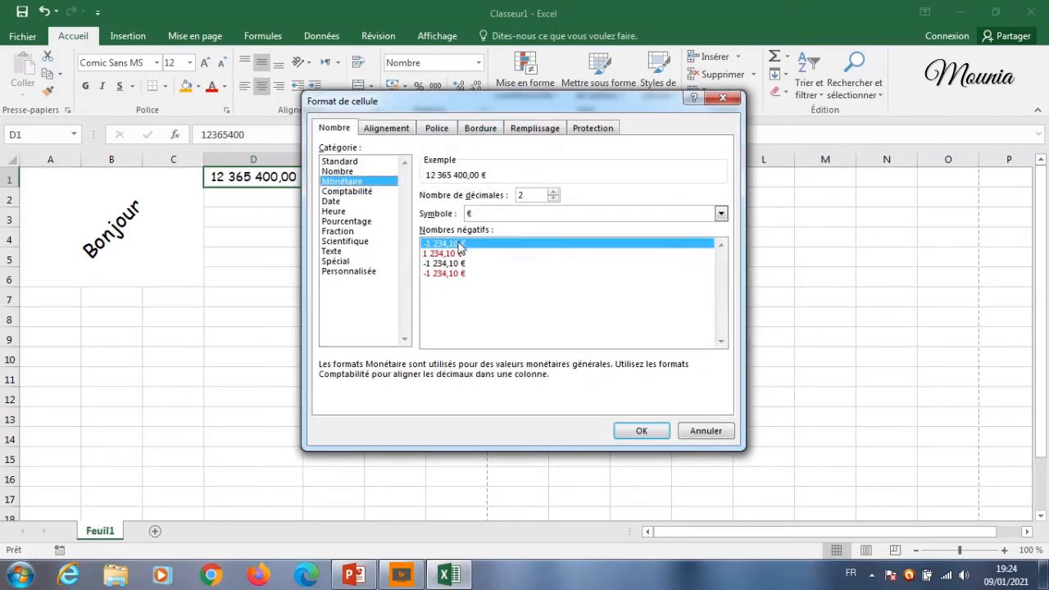
left_click(504, 215)
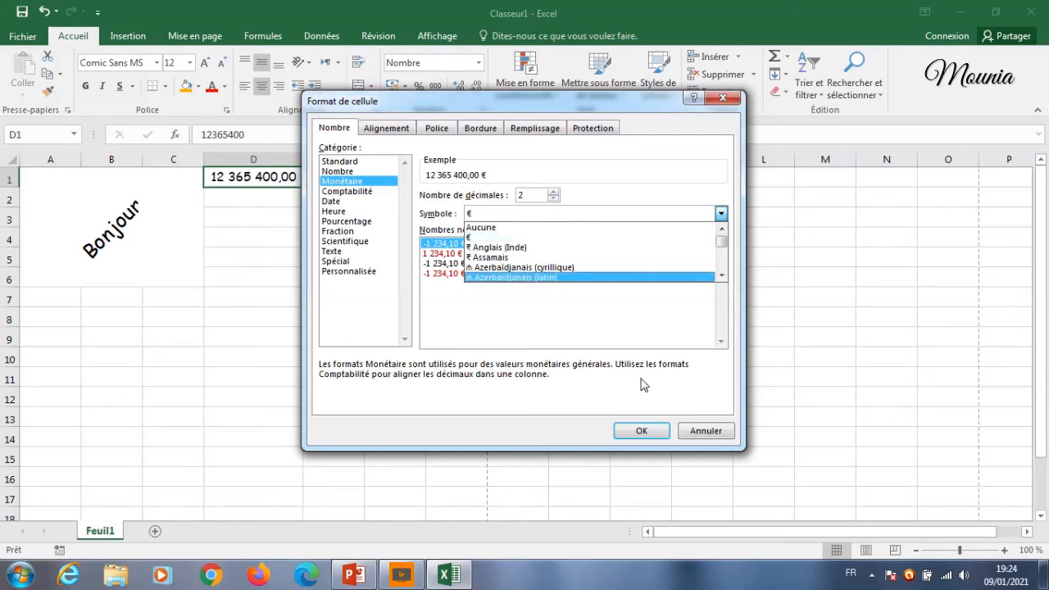
left_click(707, 433)
left_click(707, 433)
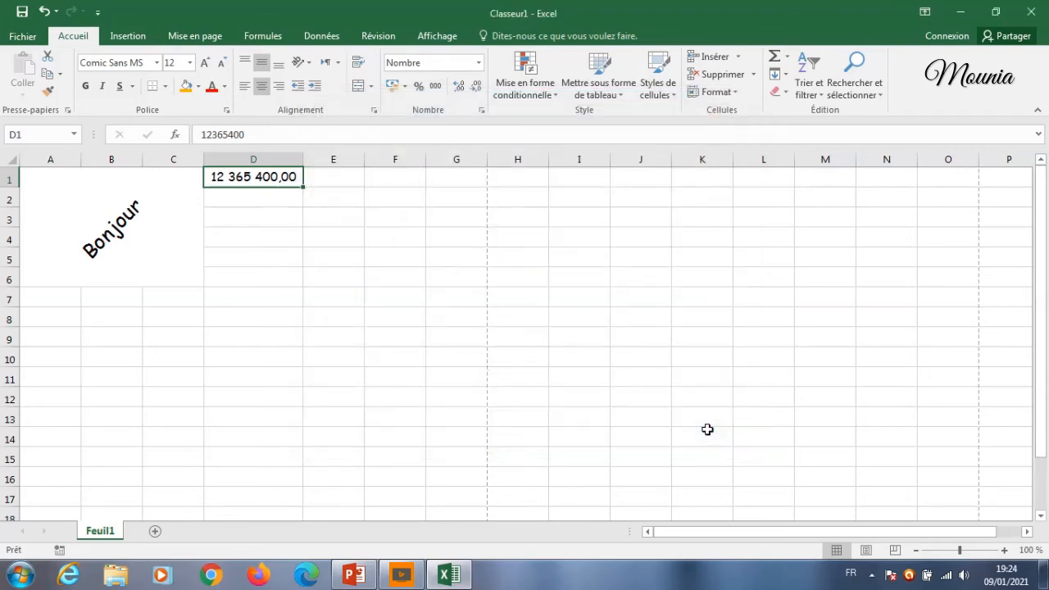
Widen column E and enter the date 09/01/2021 in cell E1.
left_click(341, 179)
left_click_drag(362, 162, 435, 160)
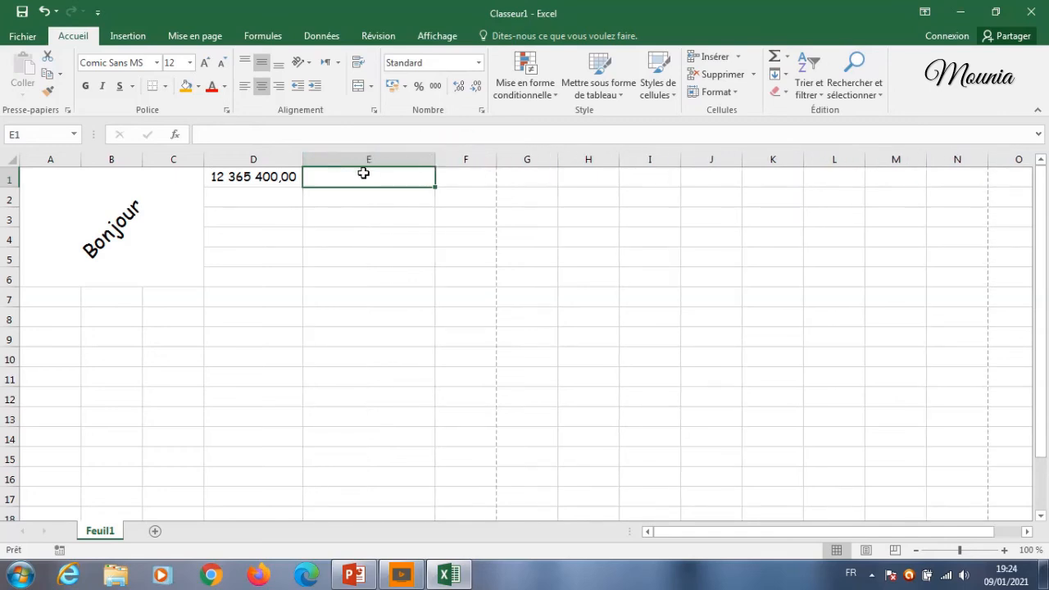
type("09/01")
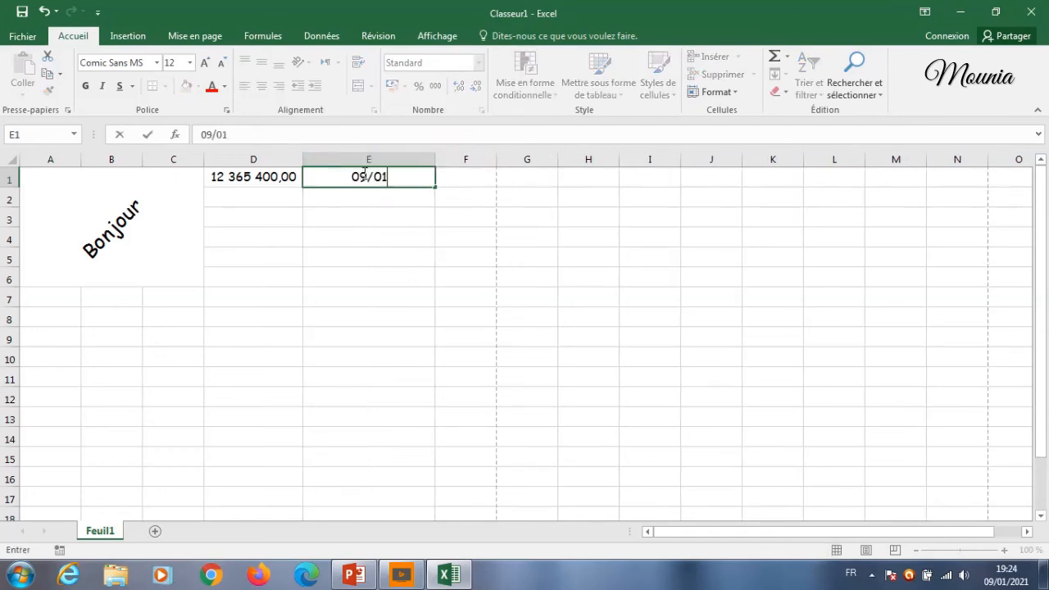
type("/2021")
key("Return")
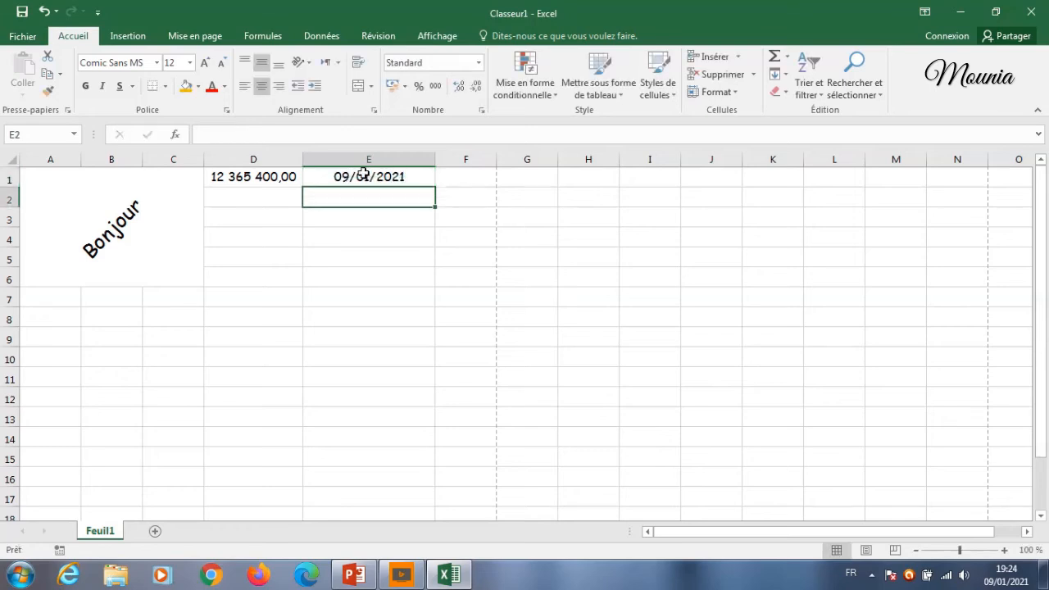
Browse the date formats for cell E1 and apply the second 14-mars-12 type, with a two-digit day.
left_click(383, 182)
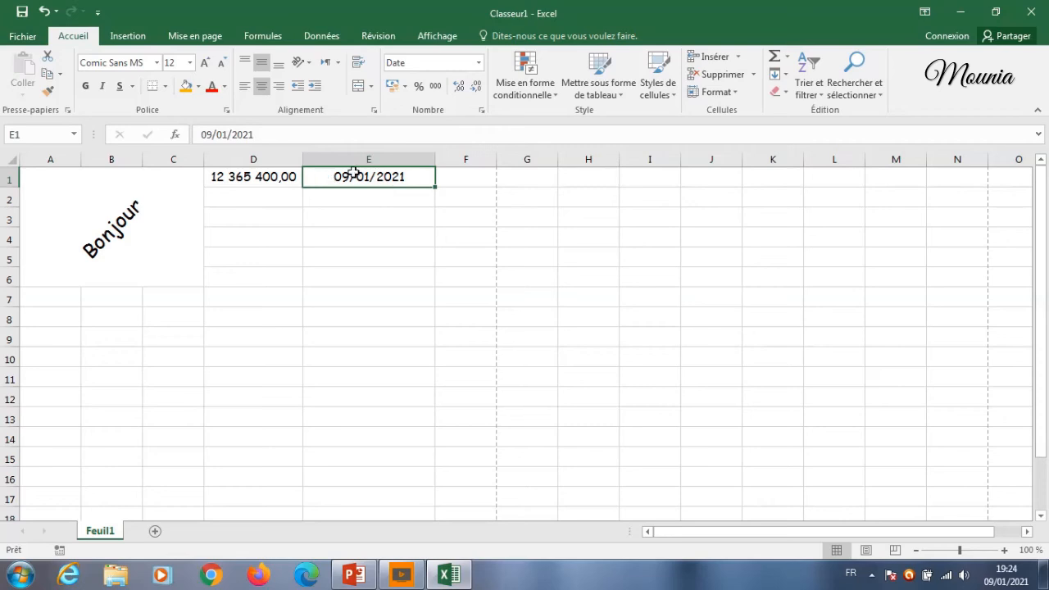
left_click(484, 113)
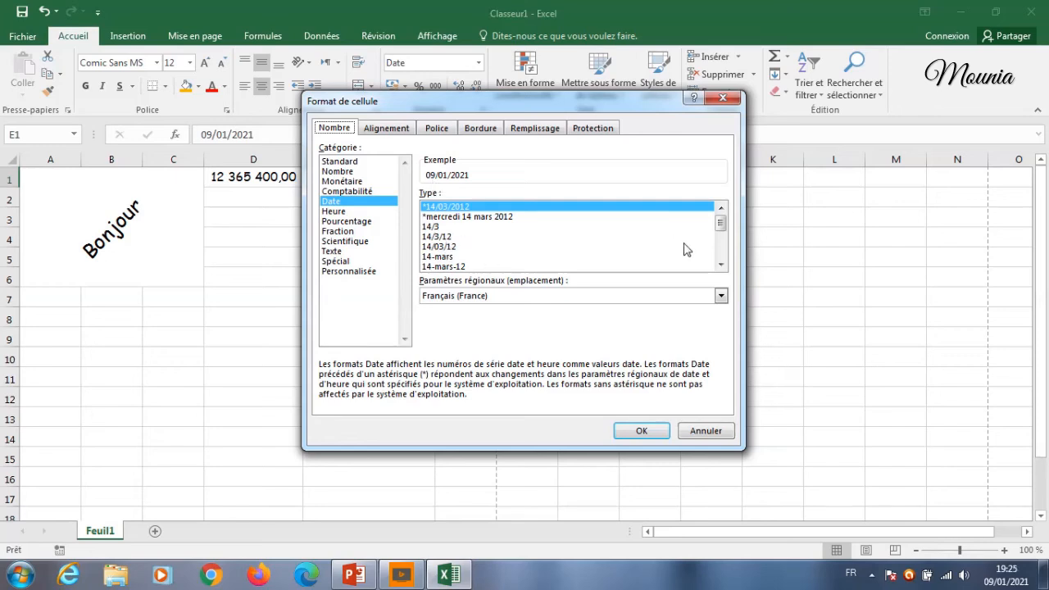
left_click(721, 264)
left_click(721, 264)
left_click(720, 264)
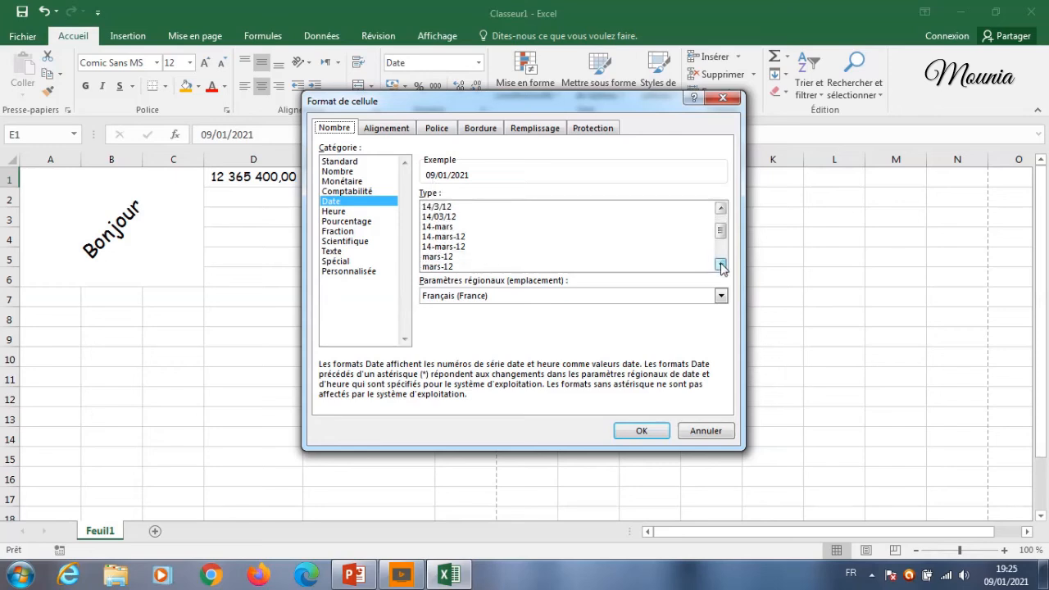
left_click(721, 264)
left_click(721, 264)
left_click(721, 264)
left_click(720, 264)
left_click(720, 264)
left_click(721, 264)
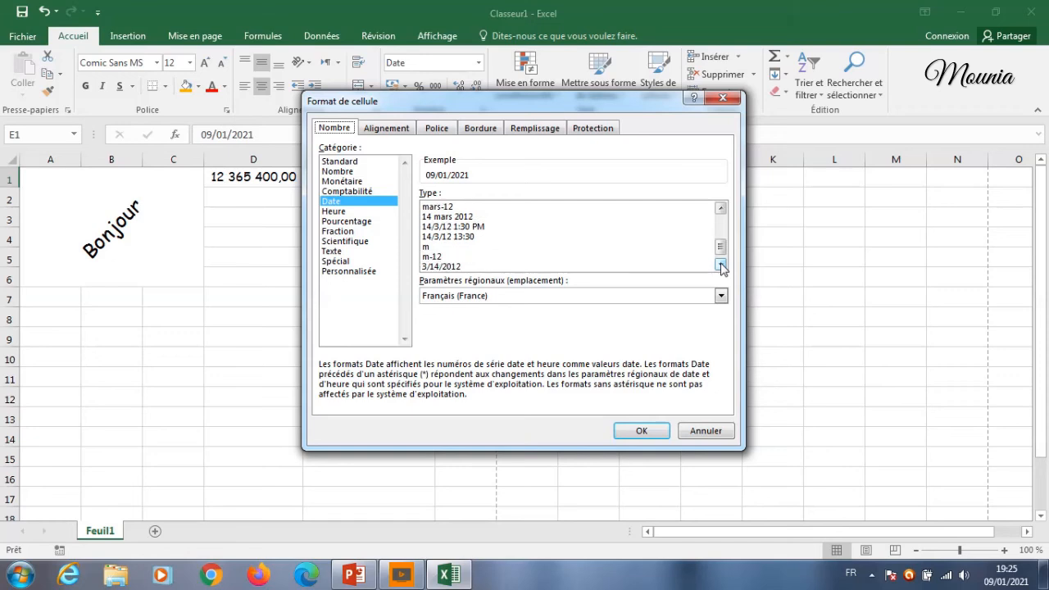
left_click(721, 264)
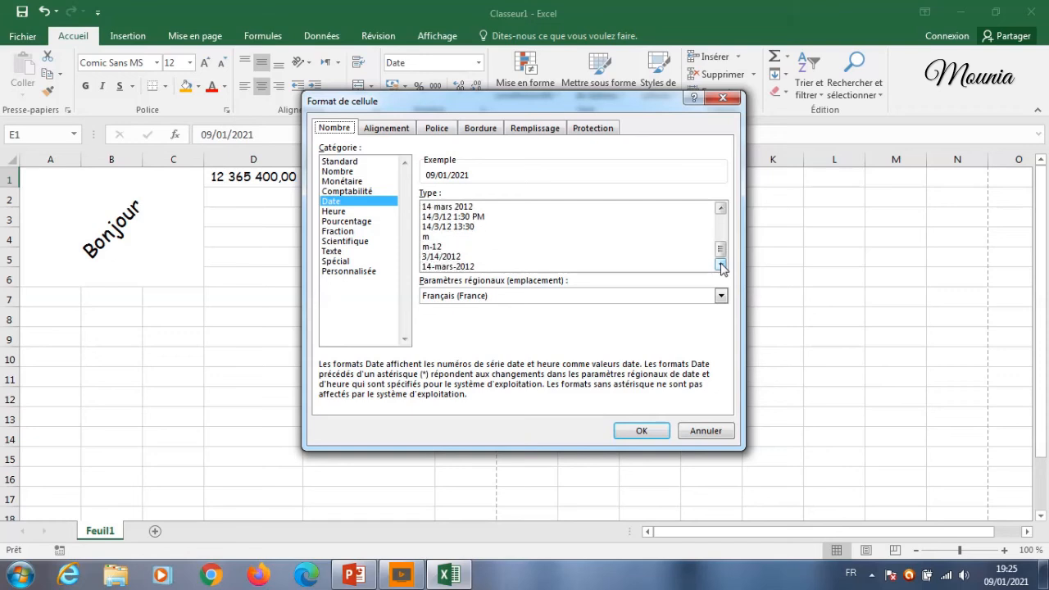
left_click(721, 209)
left_click(720, 209)
left_click(721, 211)
left_click(721, 211)
left_click(720, 211)
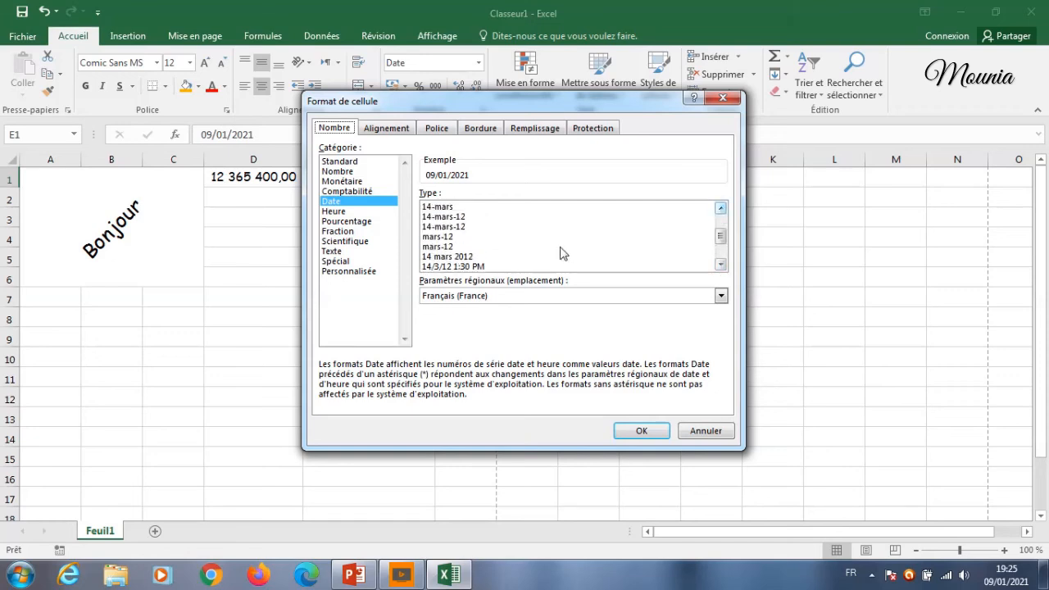
left_click(433, 228)
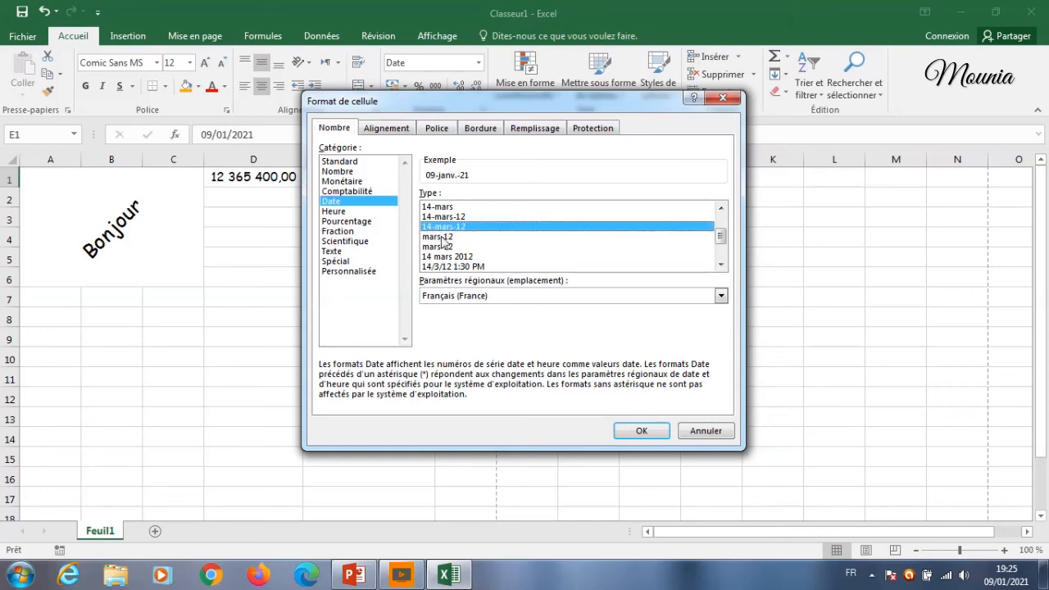
left_click(646, 430)
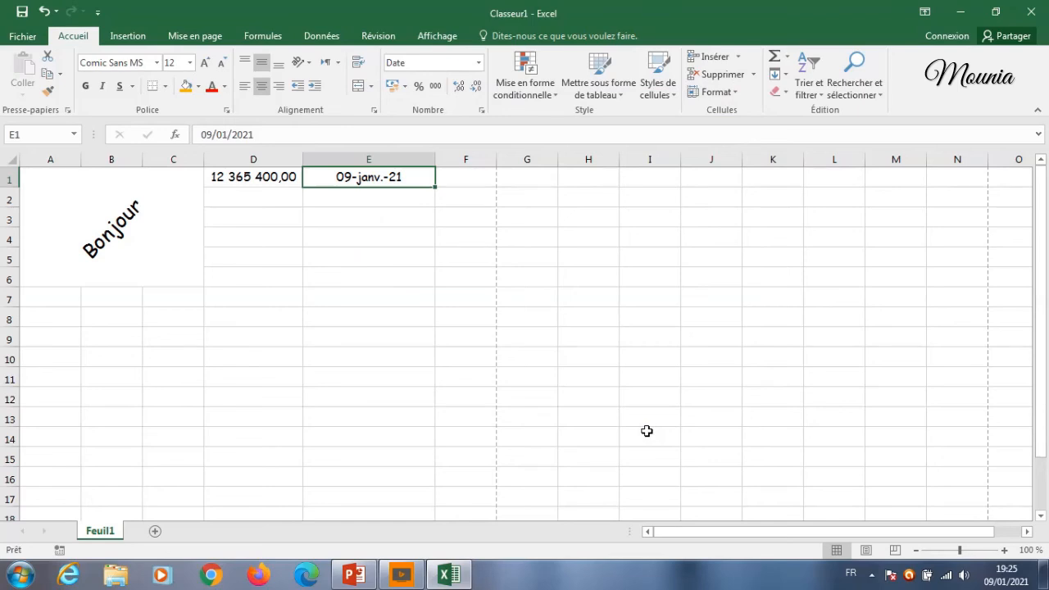
Fill the date series from cell E1 down to E13.
left_click(358, 199)
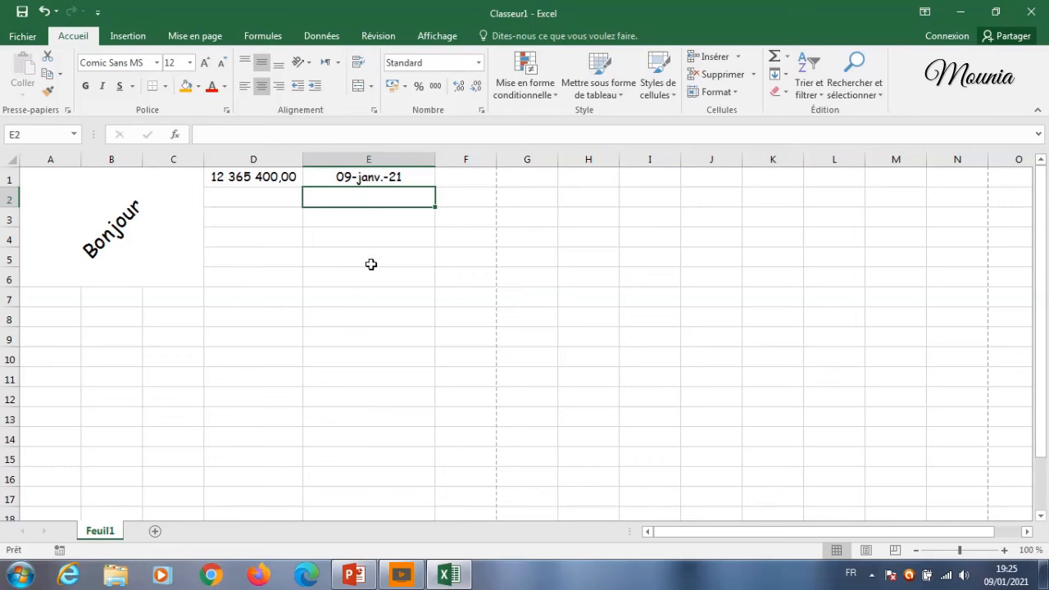
left_click(406, 175)
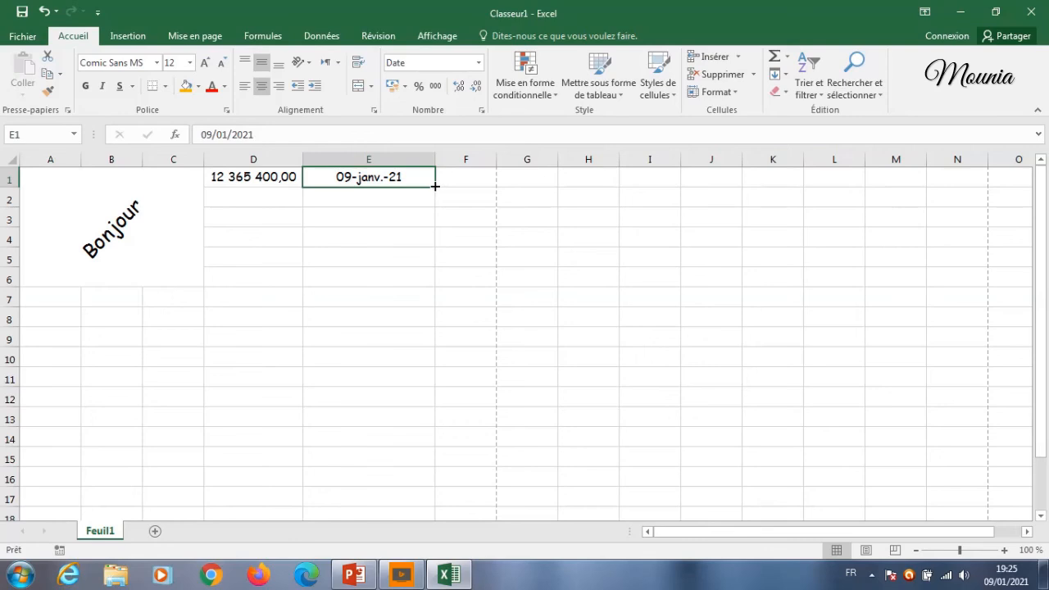
left_click_drag(435, 186, 442, 364)
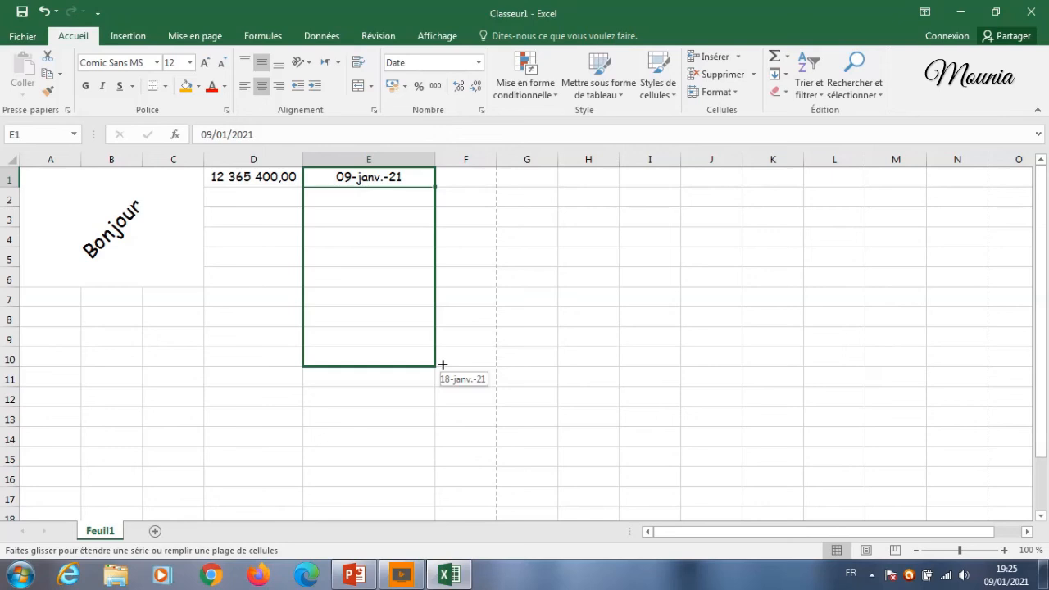
left_click_drag(443, 364, 442, 424)
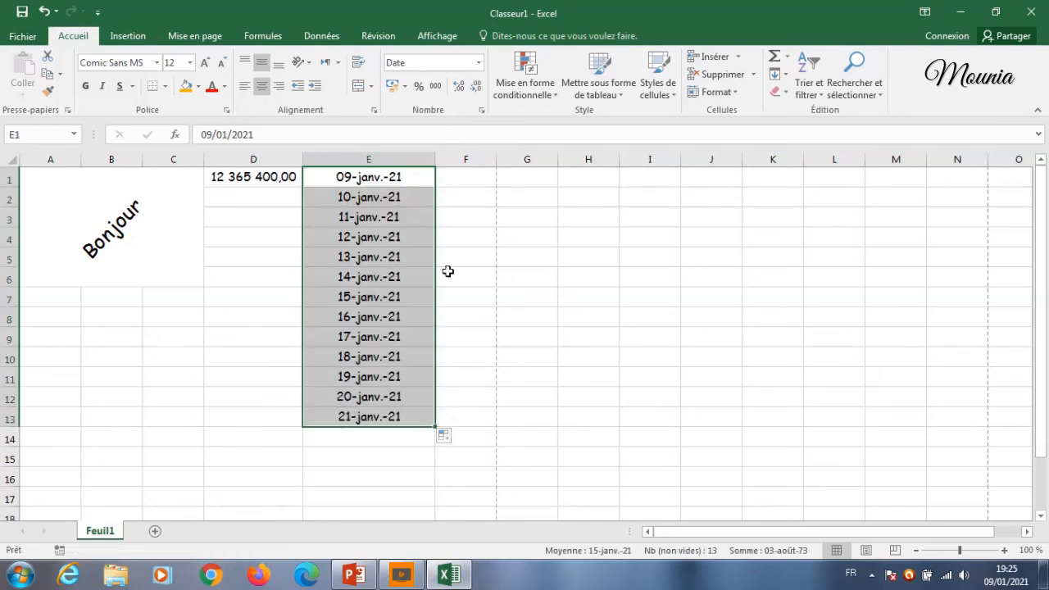
Enter the number 1 in cell F1 and keep that cell selected.
left_click(466, 176)
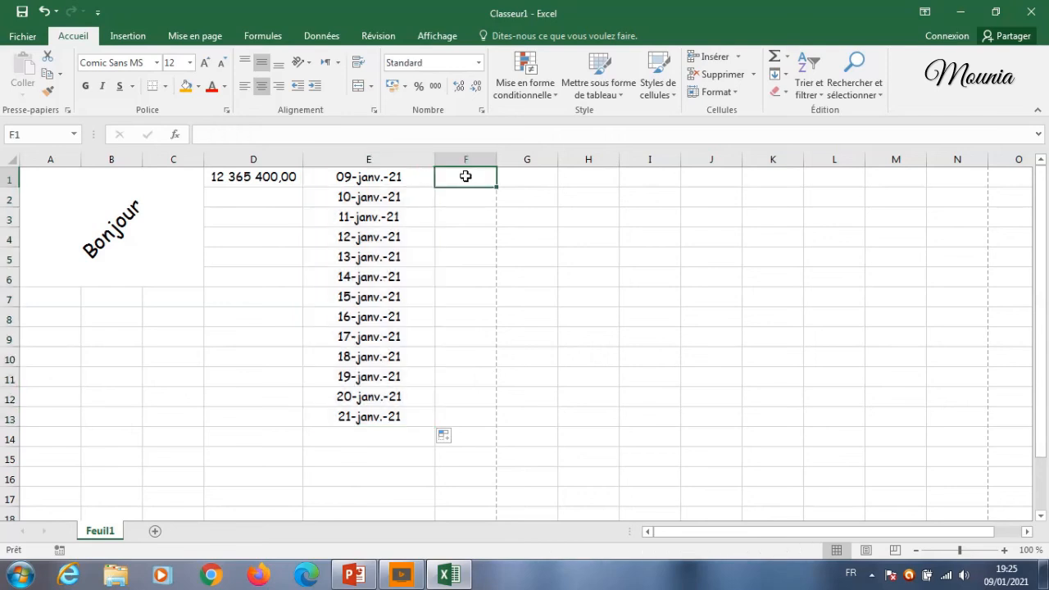
type("1")
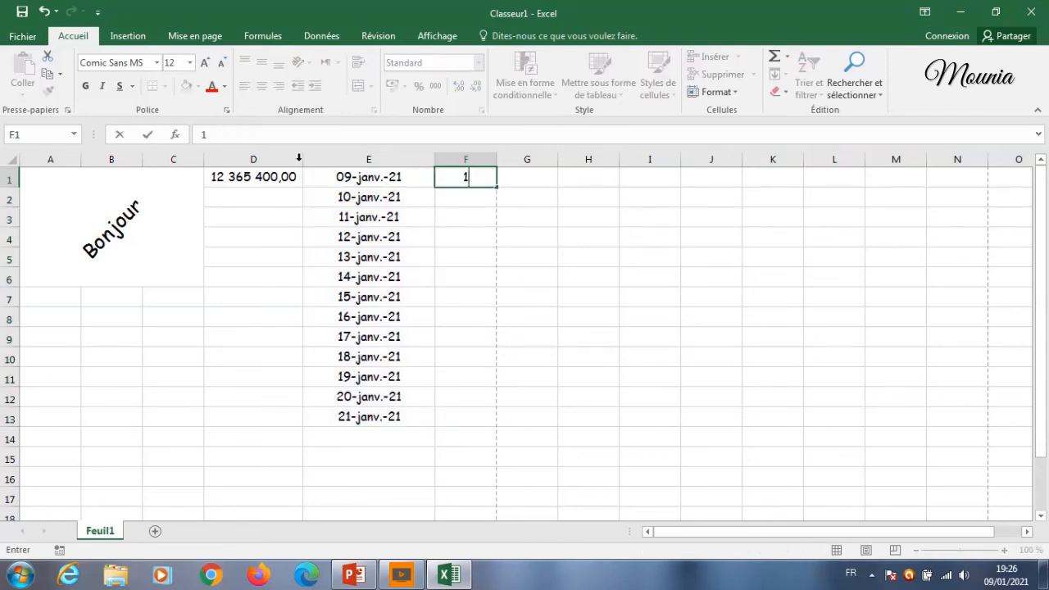
left_click(147, 137)
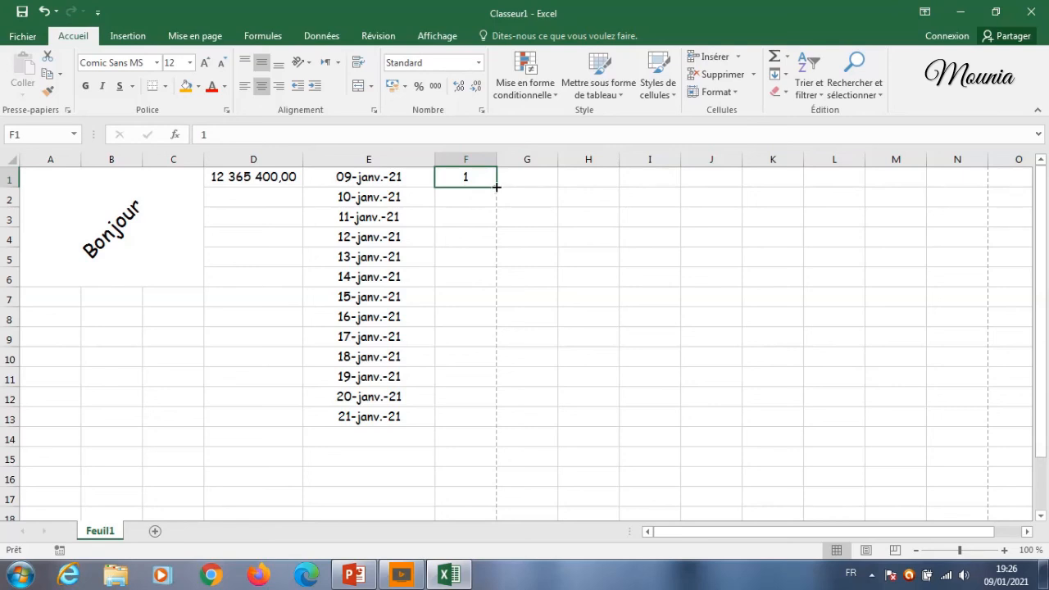
Try to fill cells F2 to F13 with a plain fill from F1, and undo it.
left_click_drag(497, 187, 493, 423)
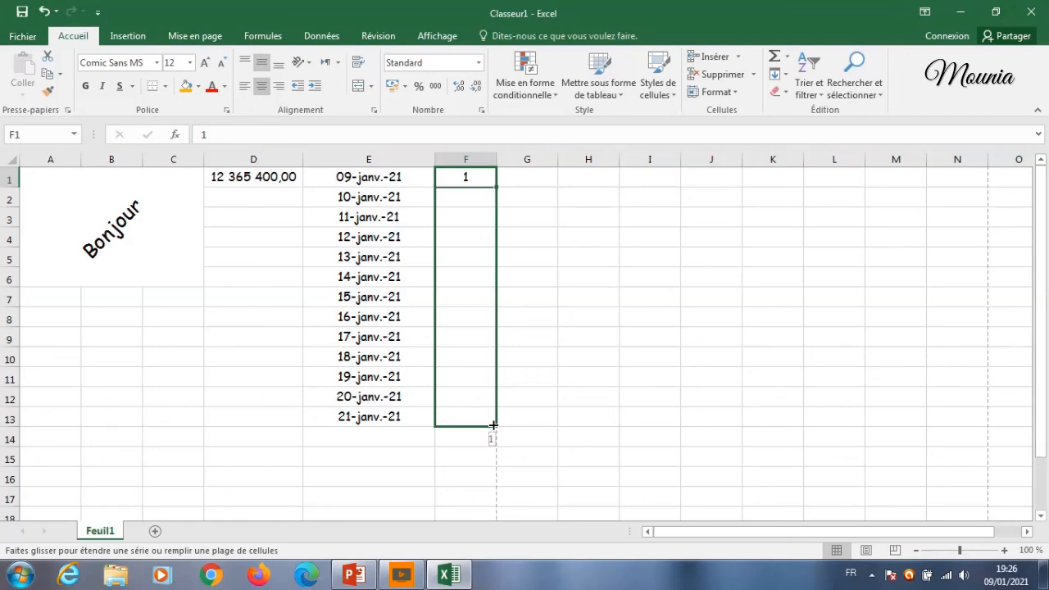
left_click_drag(493, 423, 493, 424)
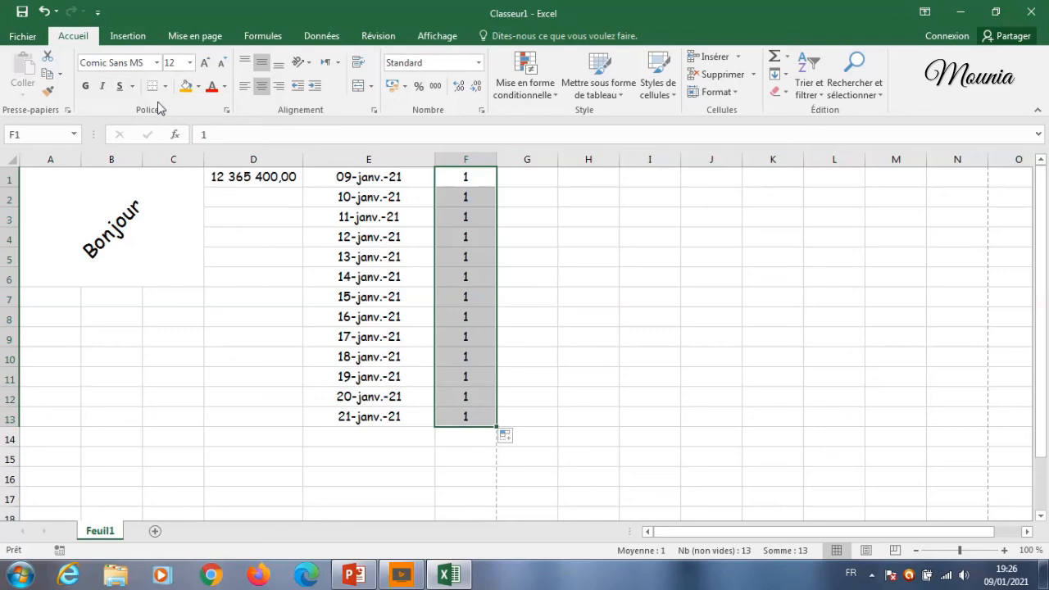
left_click(46, 11)
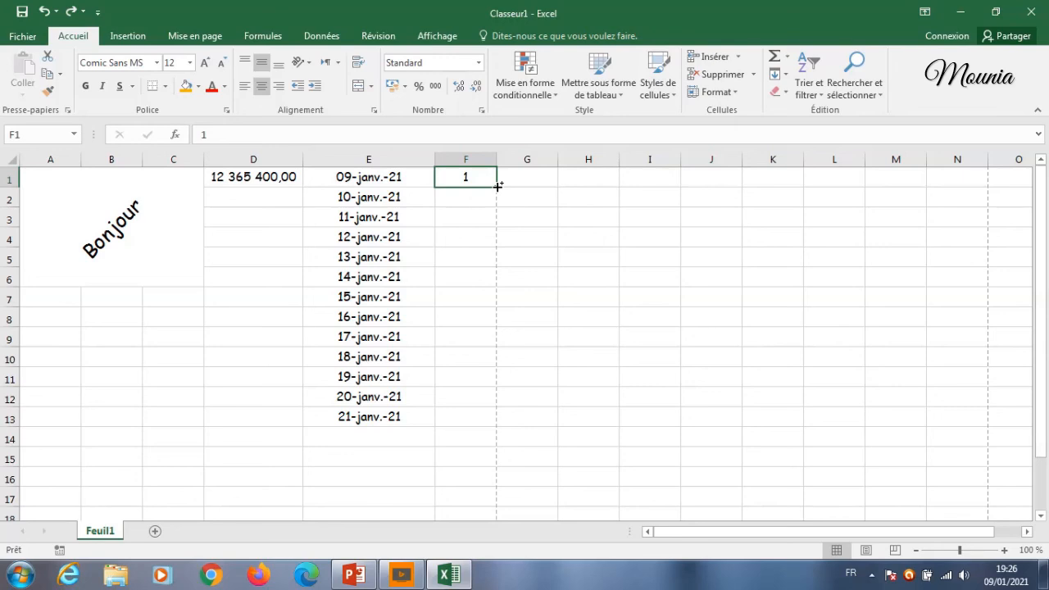
Fill an incrementing series from 1 to 17 from cell F1 down to F17.
left_click_drag(497, 187, 492, 502)
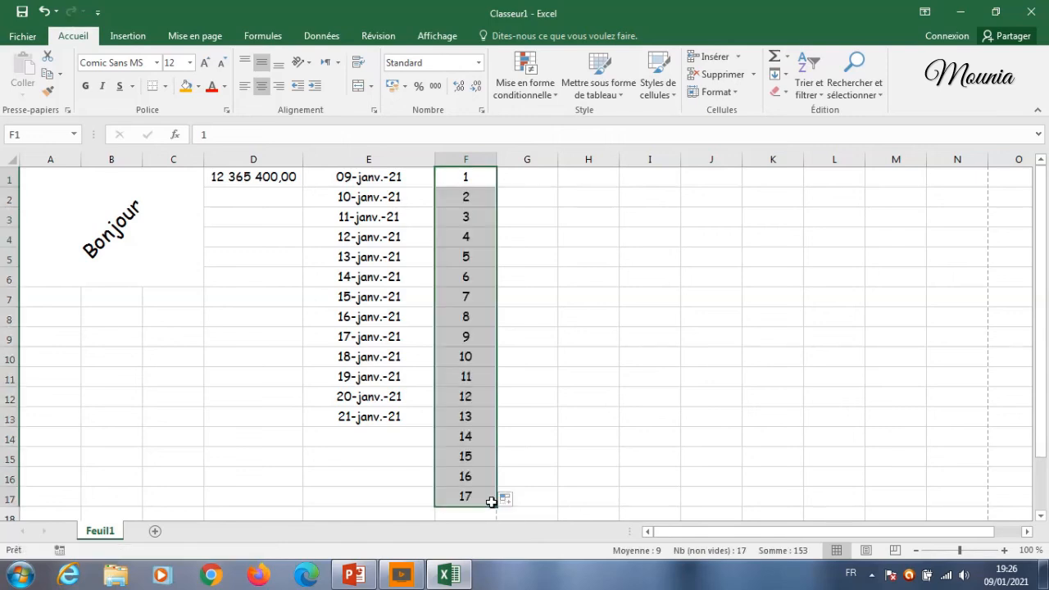